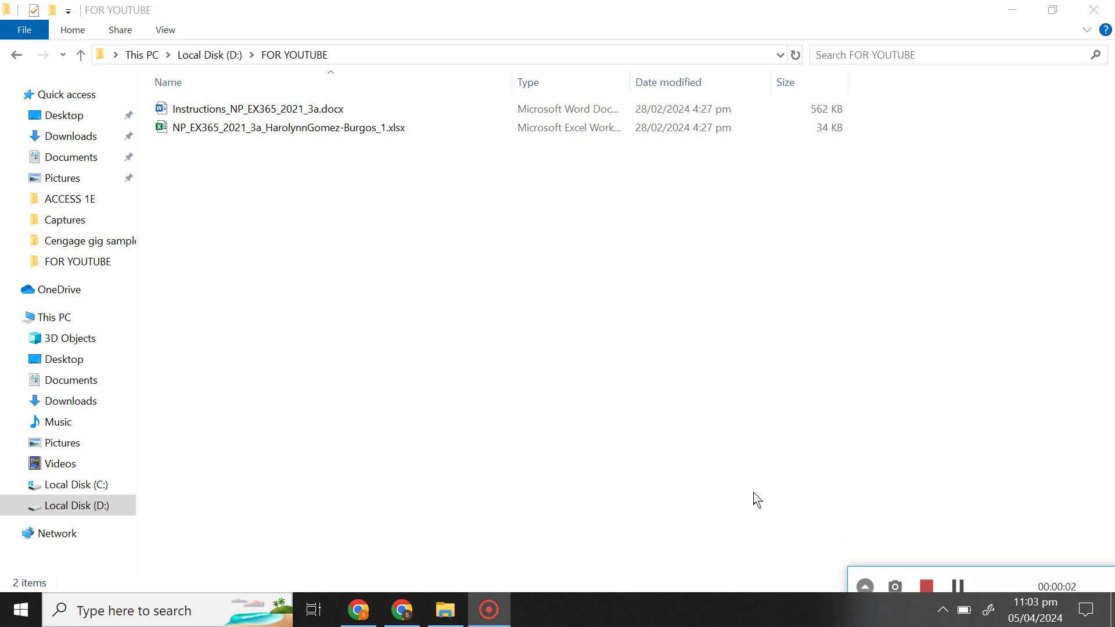
Step: Open Instructions_NP_EX365_2021_3a.docx in Word, then minimize Word to return to the FOR YOUTUBE folder
click(379, 286)
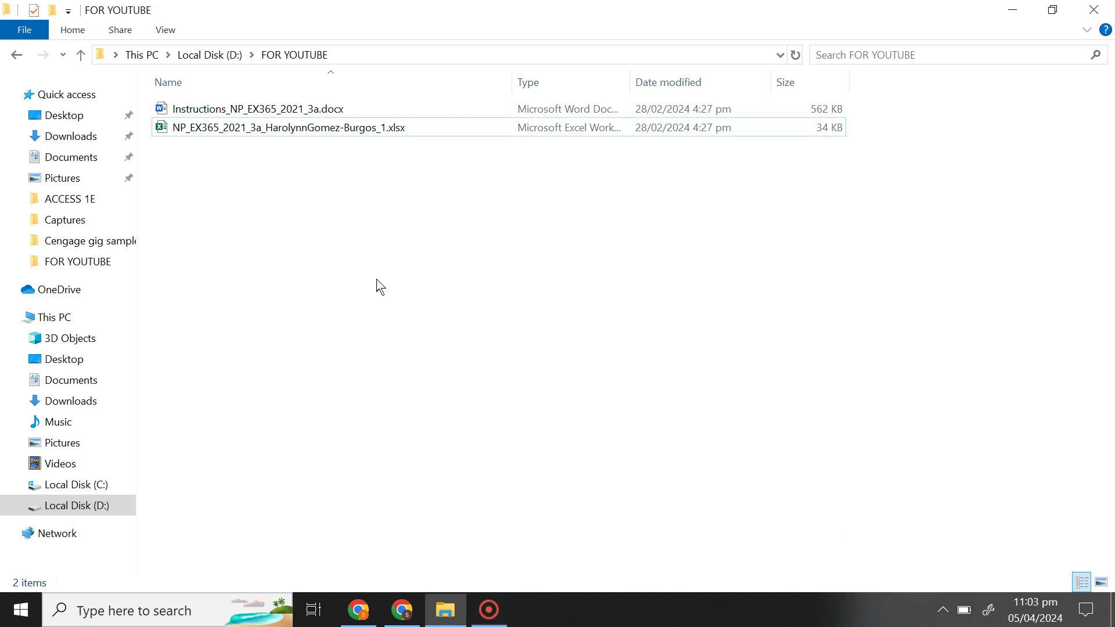
double_click(313, 112)
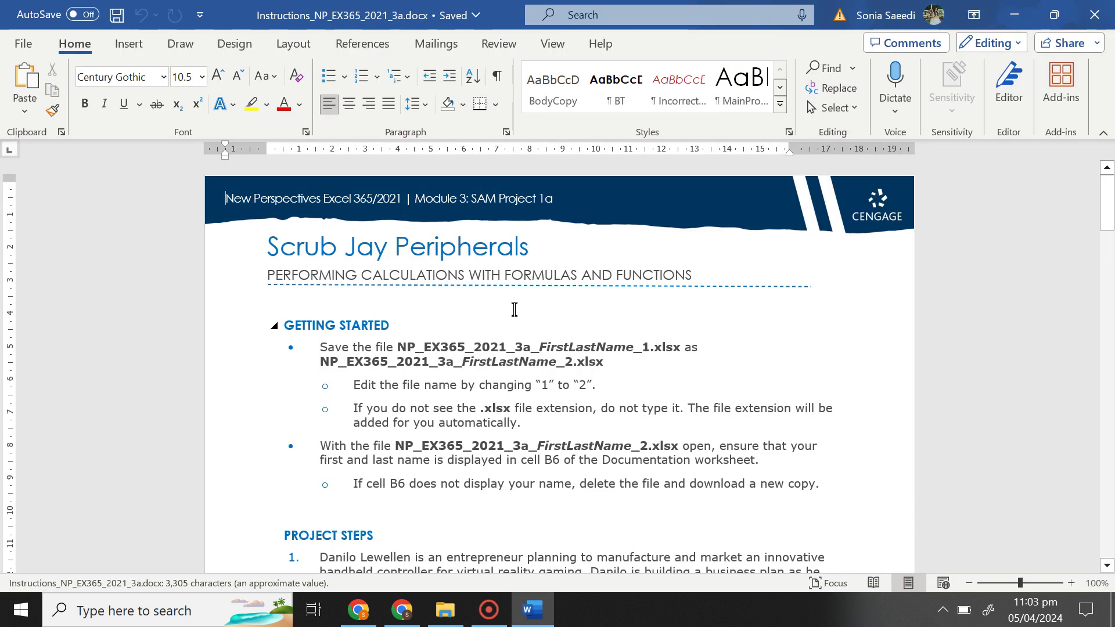
click(532, 609)
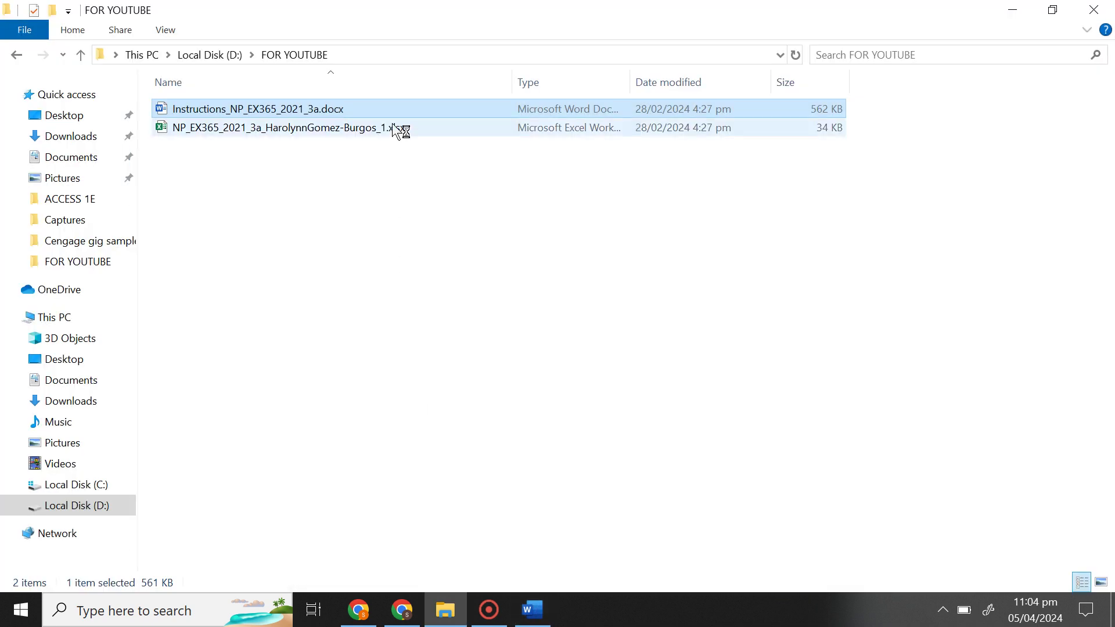
Step: Open the _1.xlsx project workbook in Excel, then return to the Word instructions
double_click(392, 128)
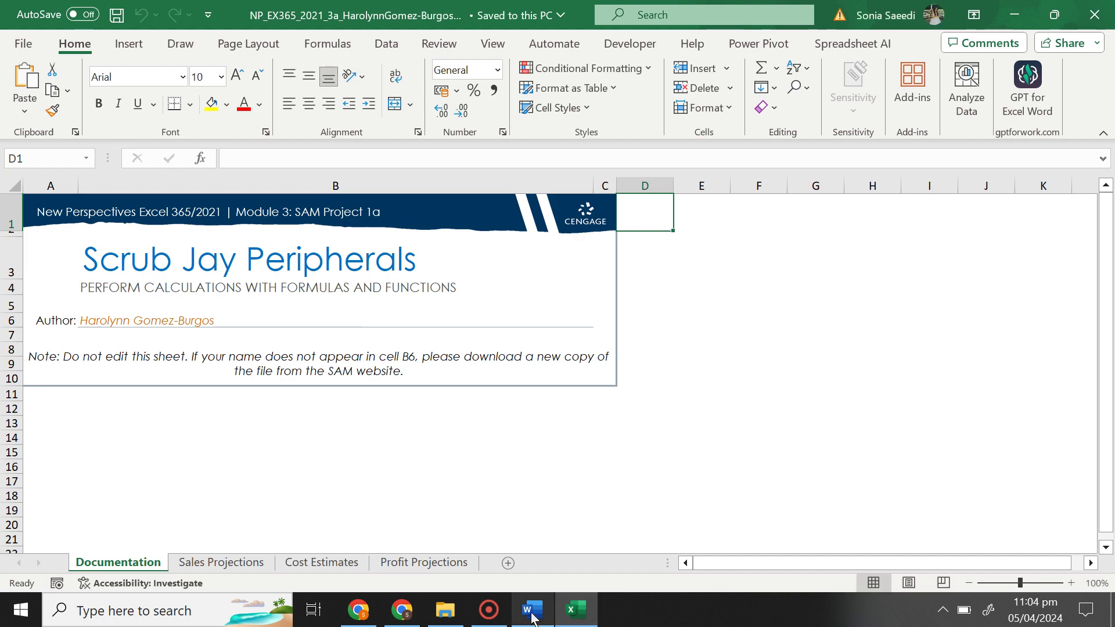
click(551, 613)
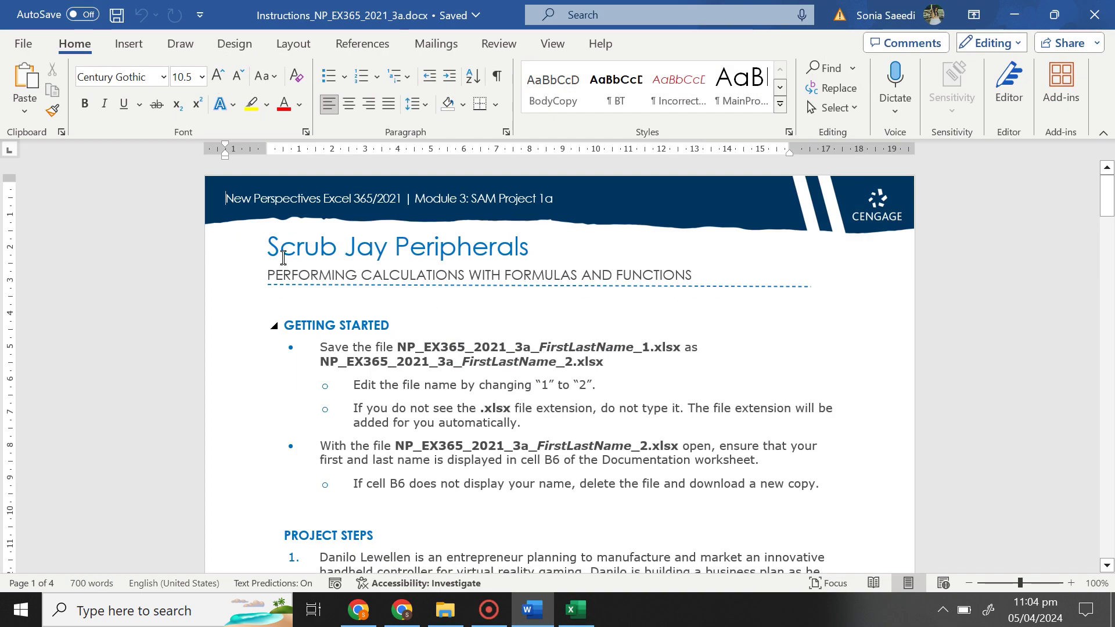
Step: Highlight the title 'Scrub Jay Peripherals' in yellow, then go back to the Excel workbook
drag(292, 248, 540, 250)
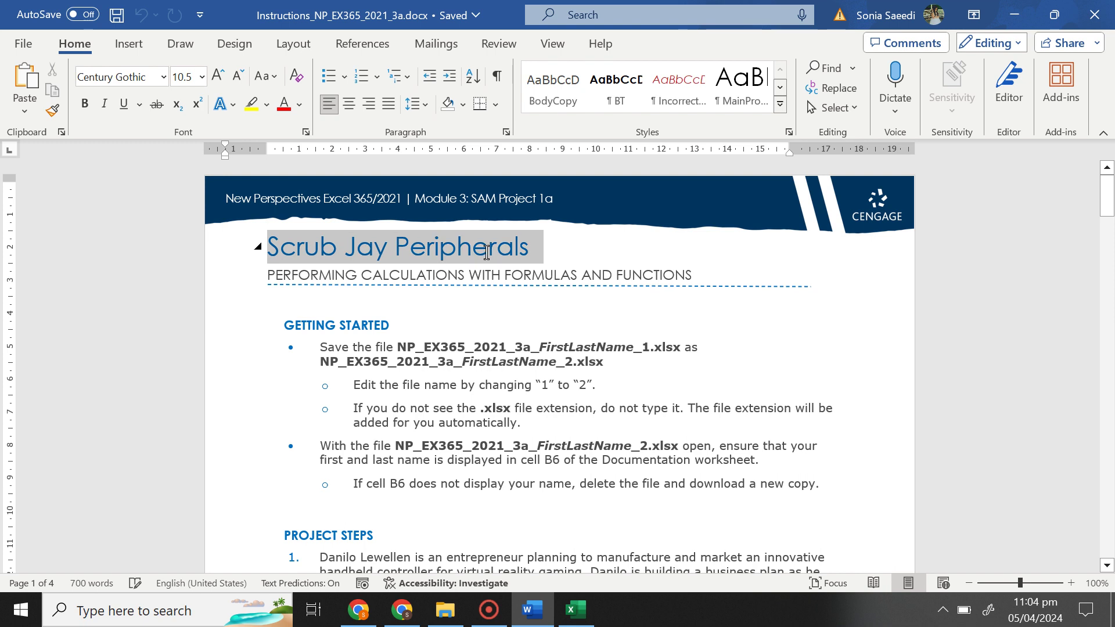
click(256, 109)
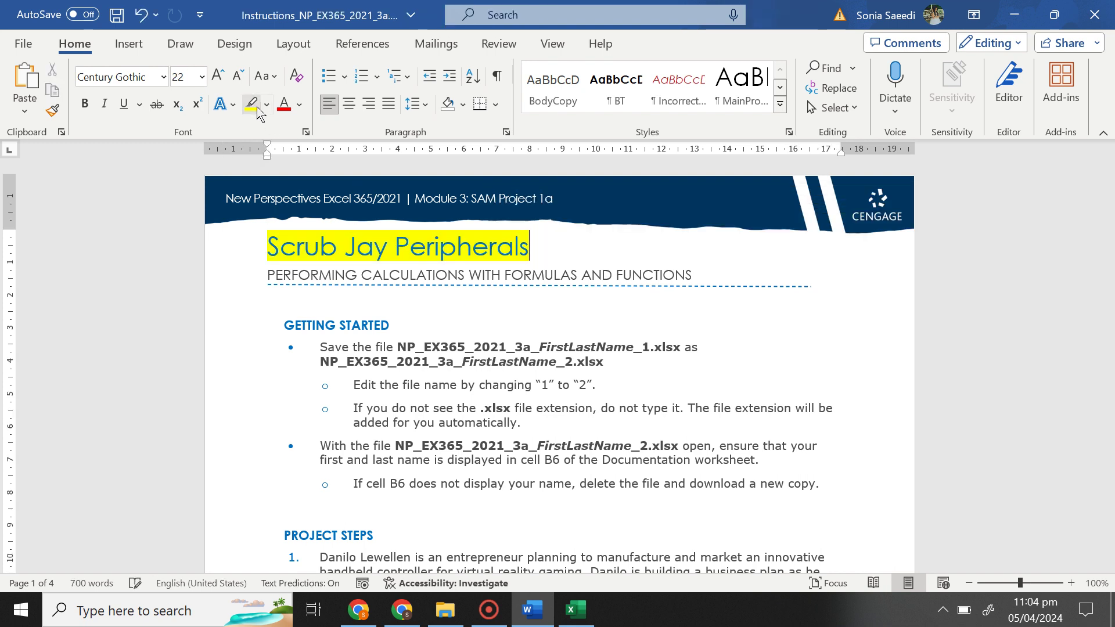
click(555, 200)
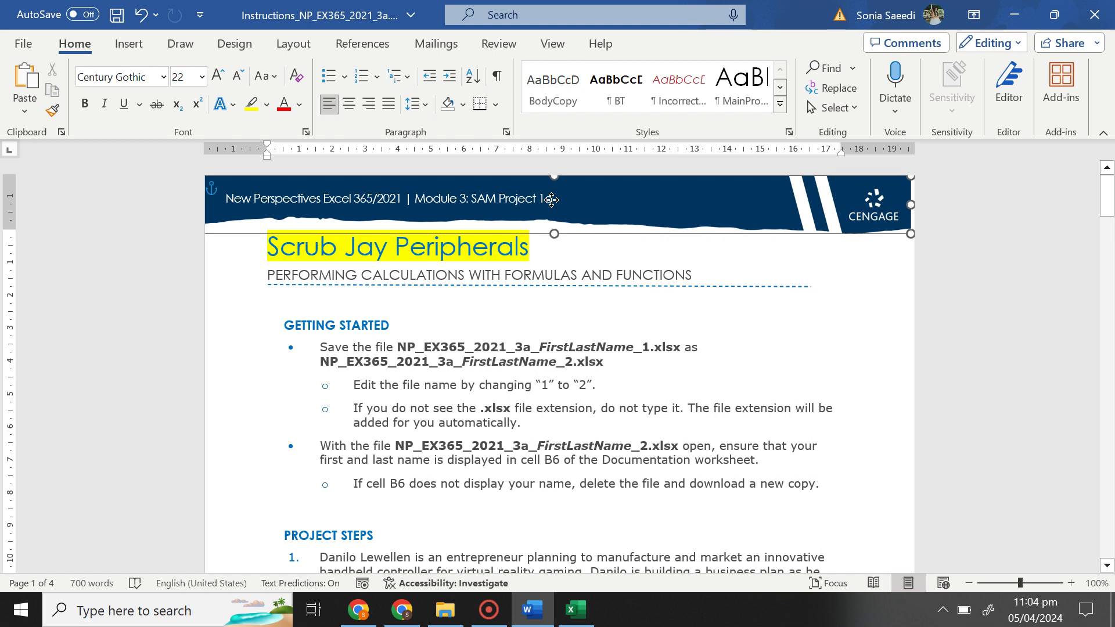
drag(551, 200, 422, 200)
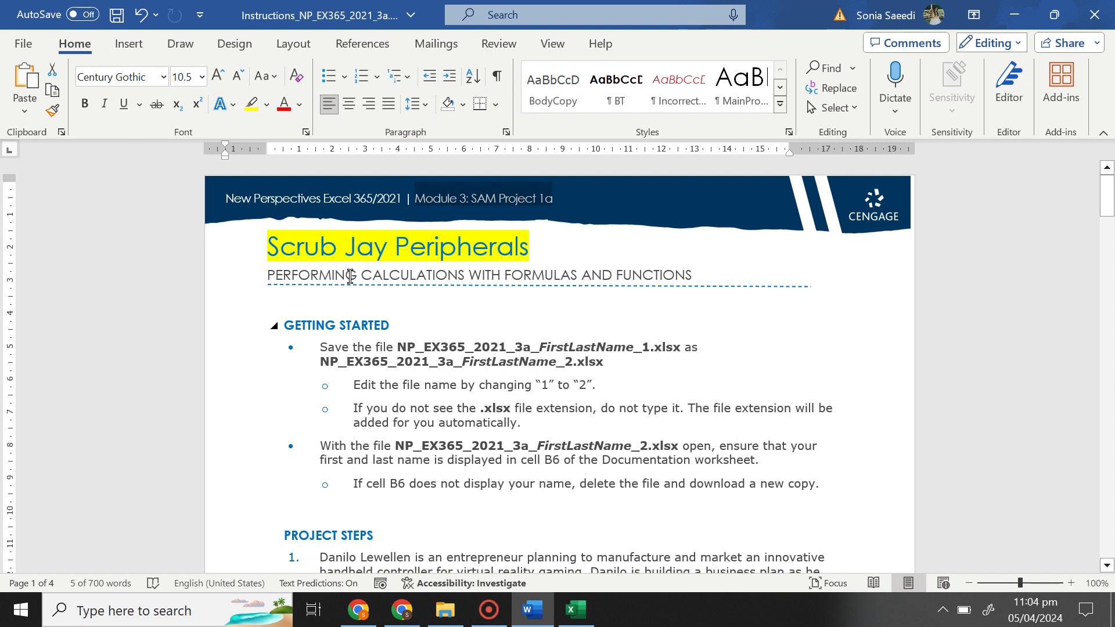
click(340, 256)
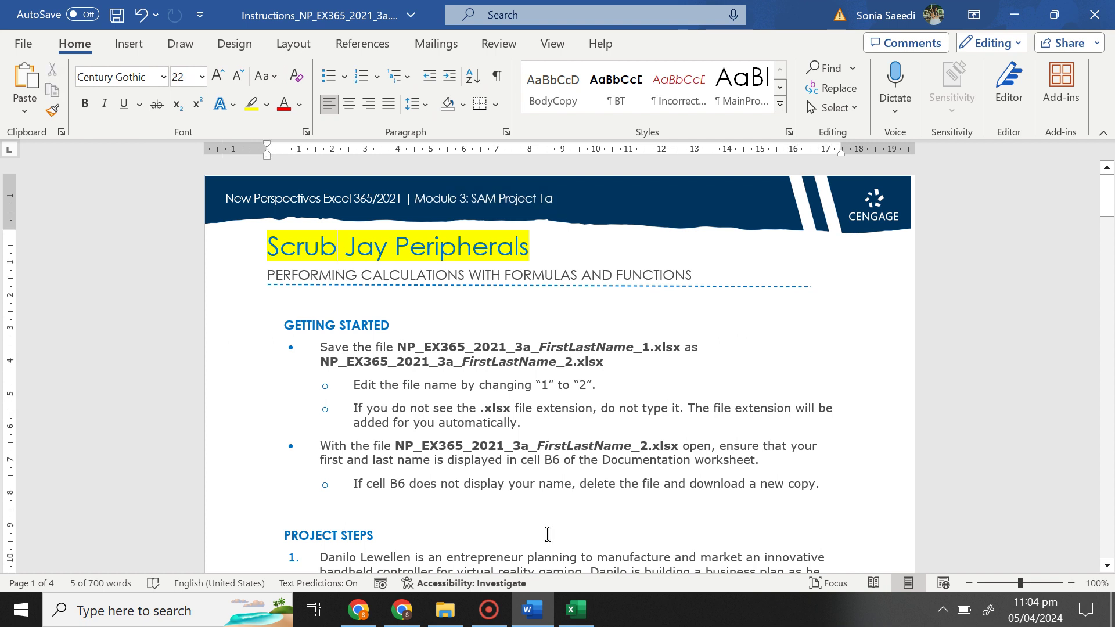
click(576, 617)
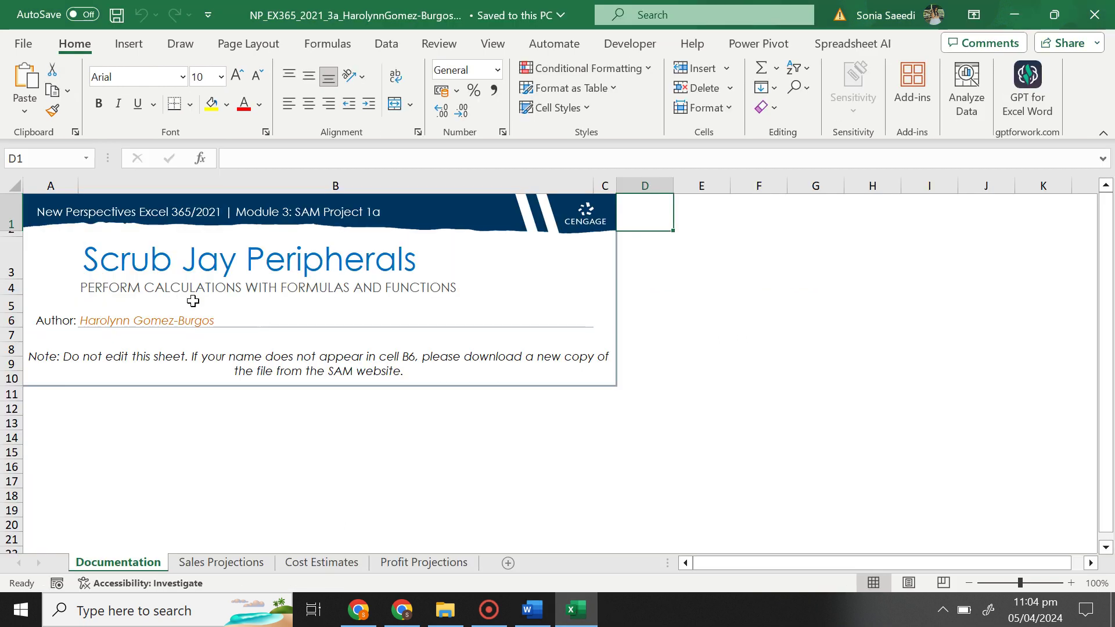
Step: Review the instruction to save the workbook with the 1 in its name changed to 2
click(148, 256)
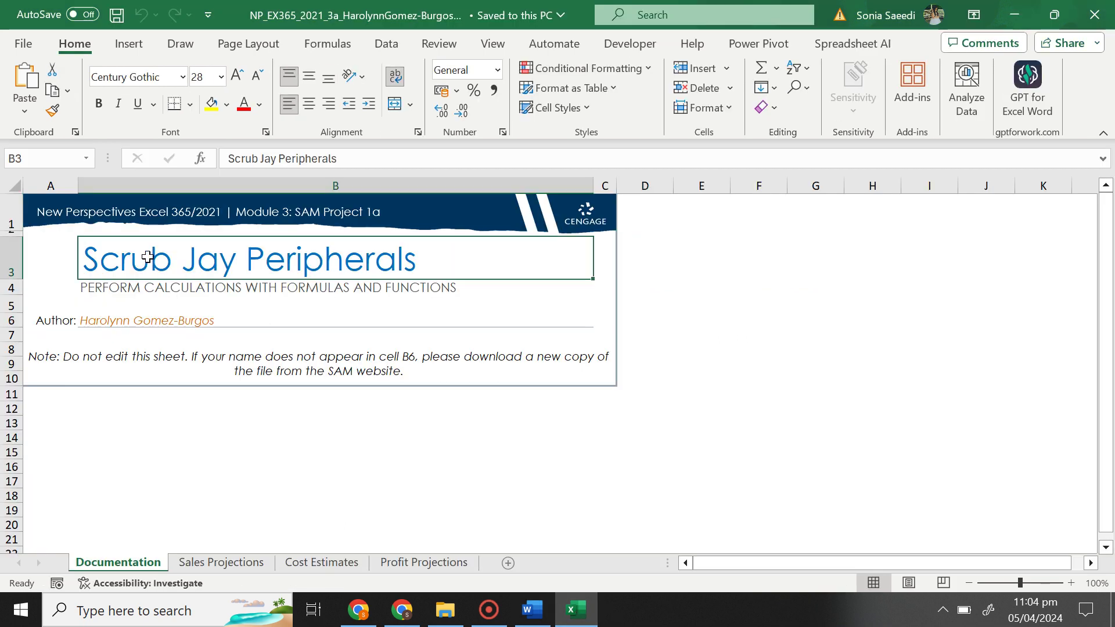
click(532, 611)
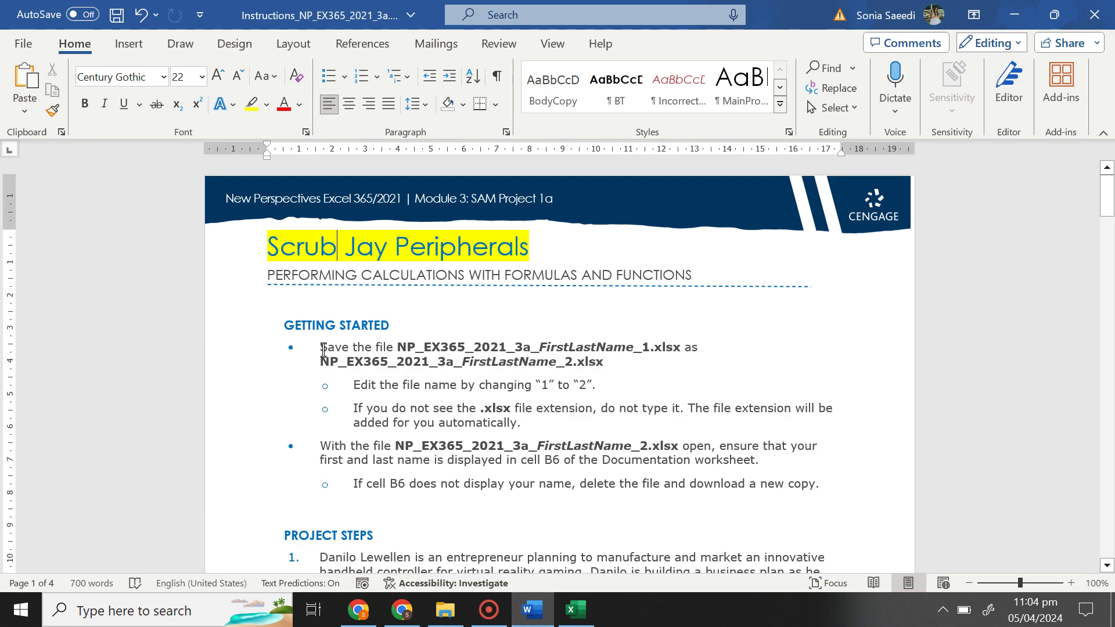
triple_click(401, 366)
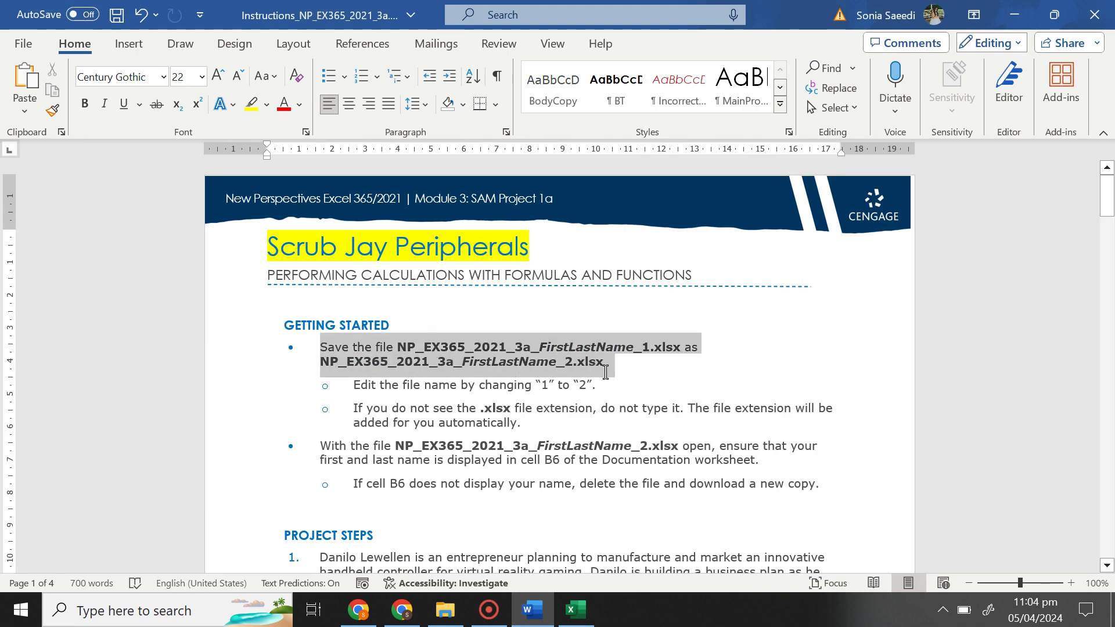
click(451, 387)
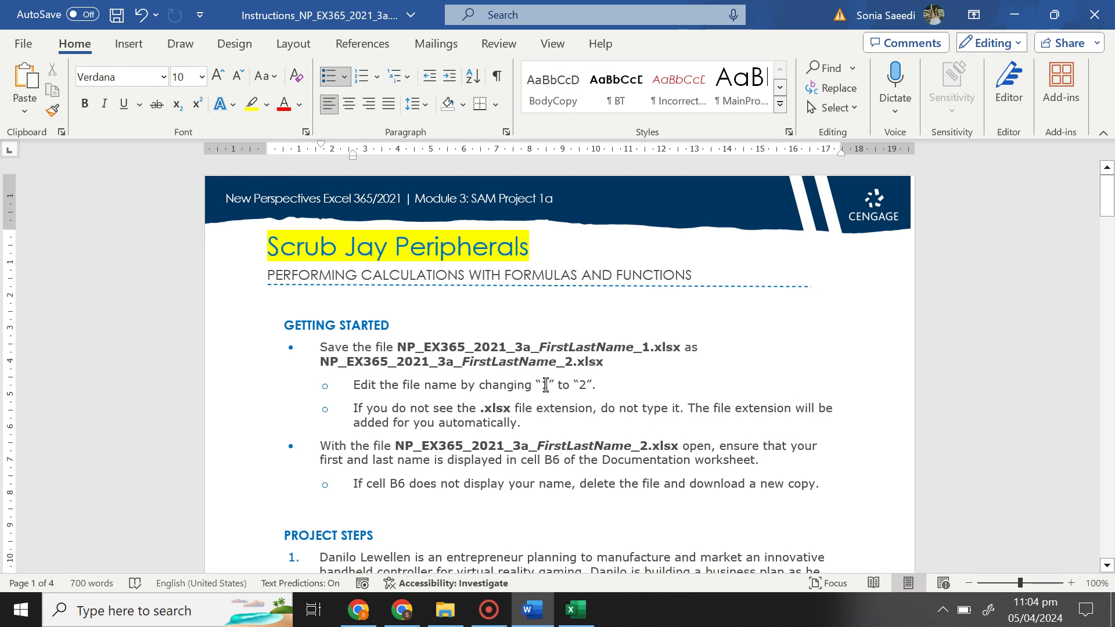
drag(571, 382, 586, 383)
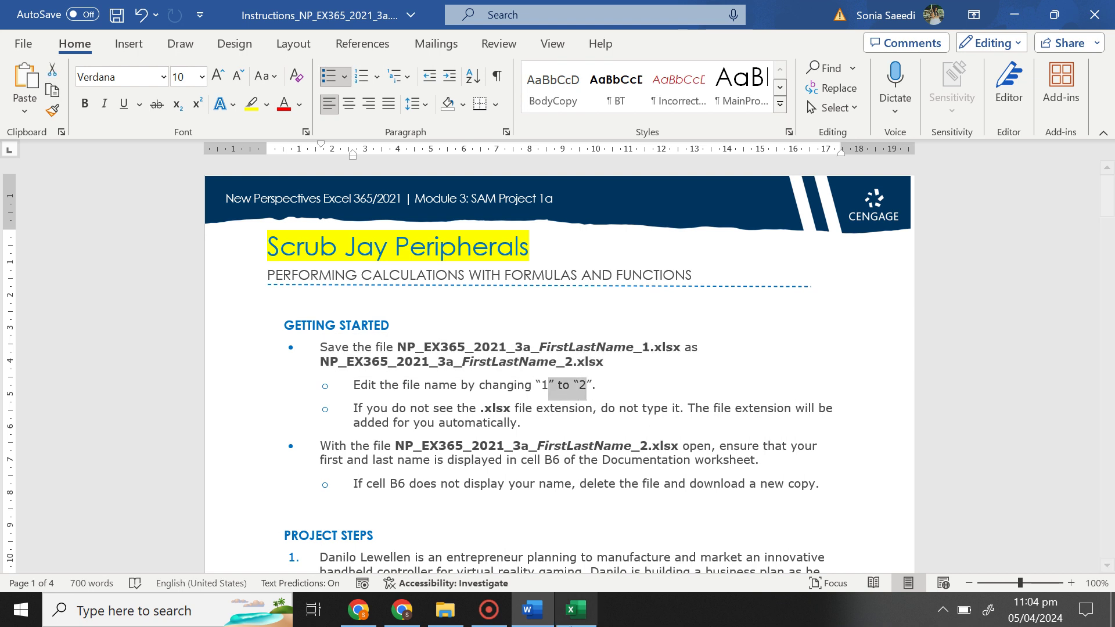
Step: Close the Excel workbook and minimize Word to reveal the FOR YOUTUBE folder
click(572, 610)
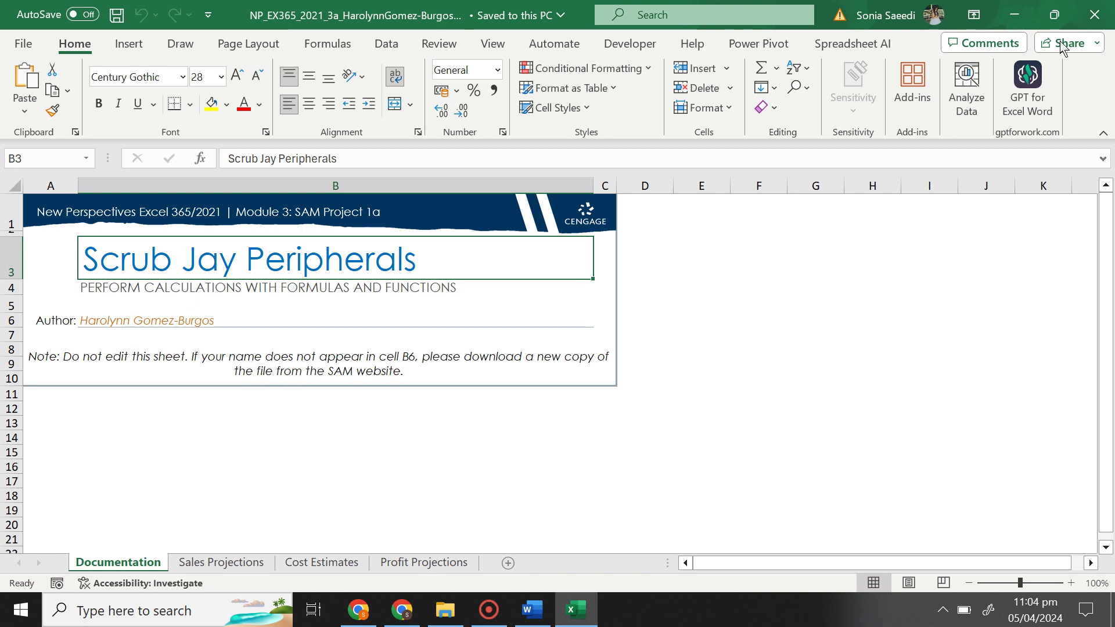
click(1088, 18)
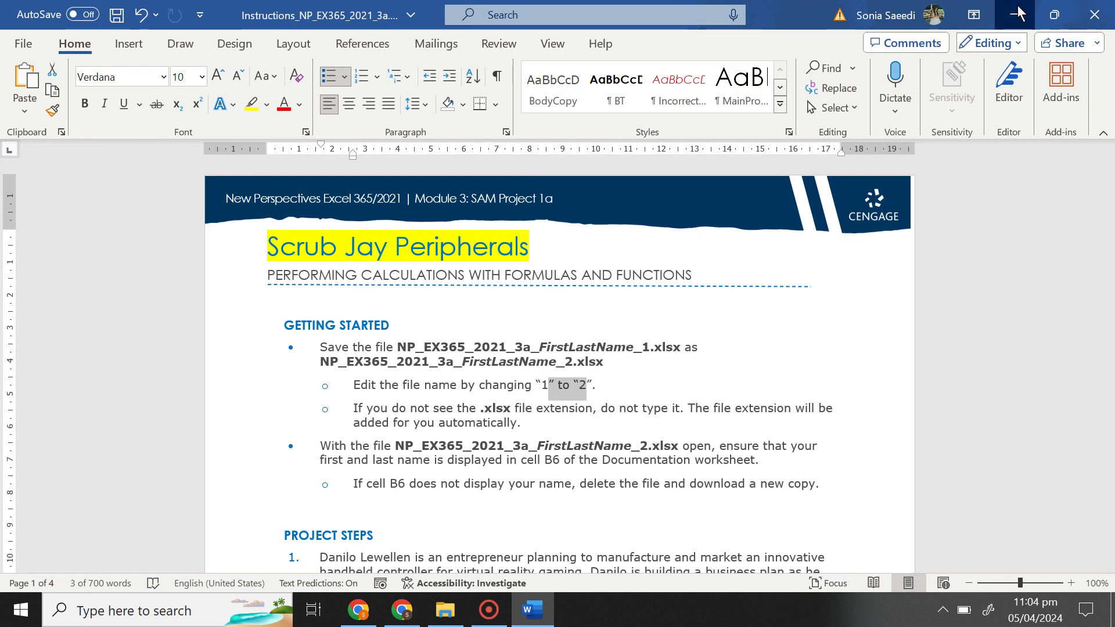
click(1014, 14)
Step: Rename the workbook file so it ends in _2.xlsx instead of _1.xlsx
click(356, 133)
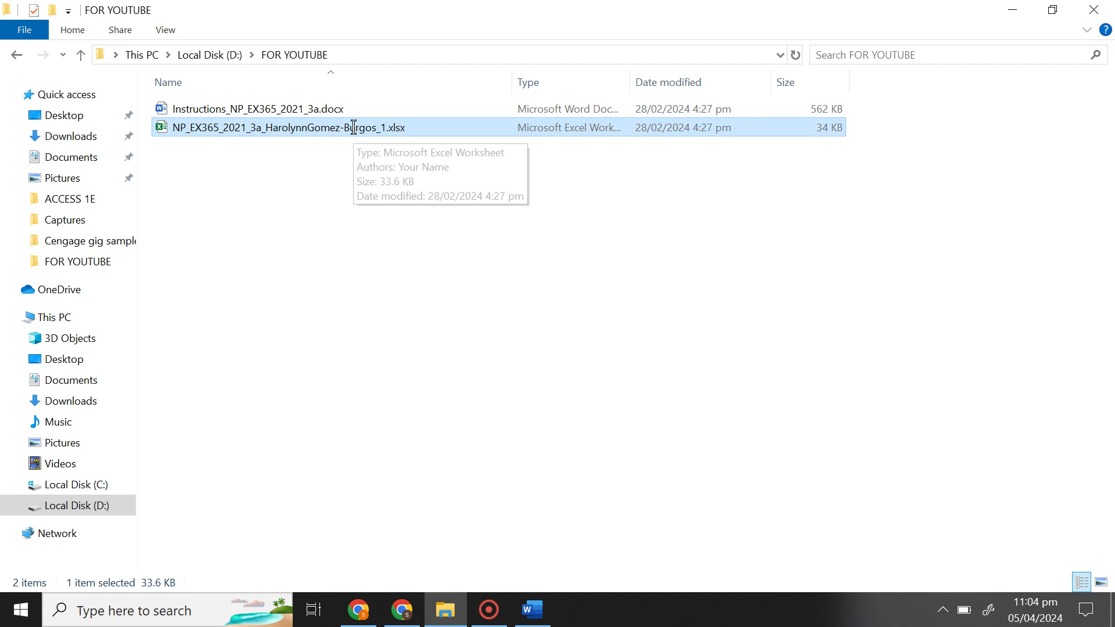
key(Right)
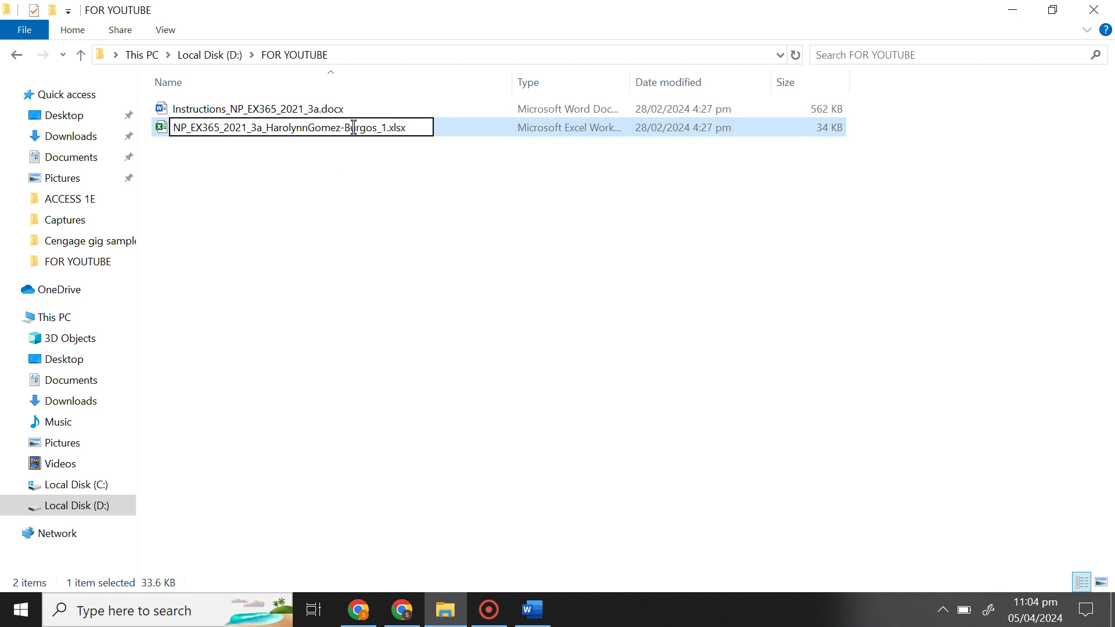
key(BackSpace)
text(2)
click(480, 219)
Step: Open the renamed _2 workbook in Excel and bring it in front of Word
double_click(381, 133)
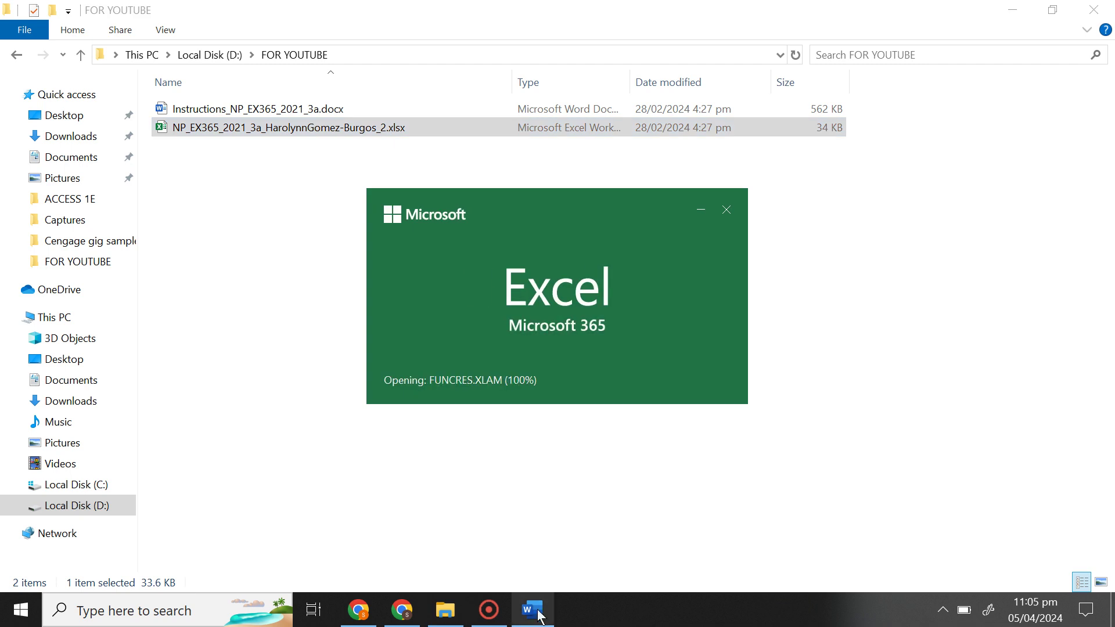
mouse_move(531, 610)
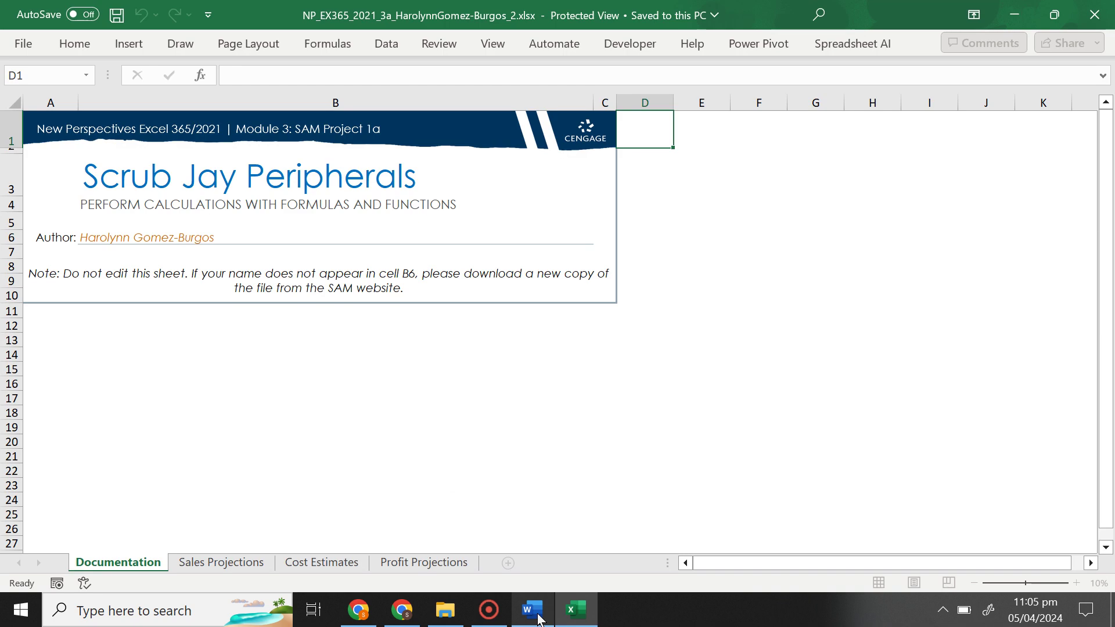
click(532, 610)
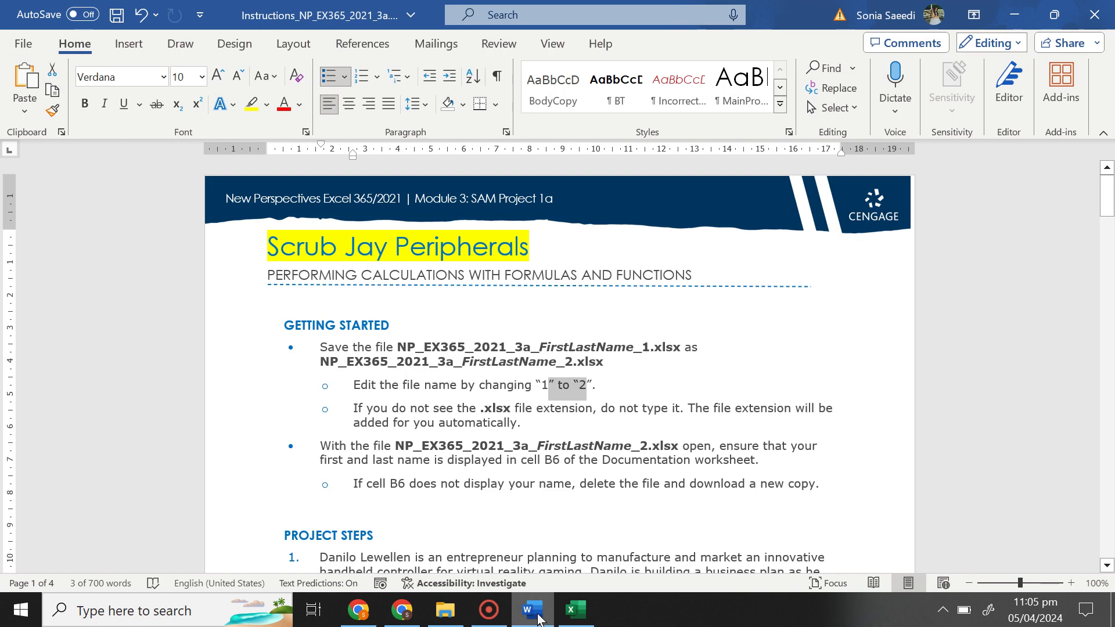
click(539, 618)
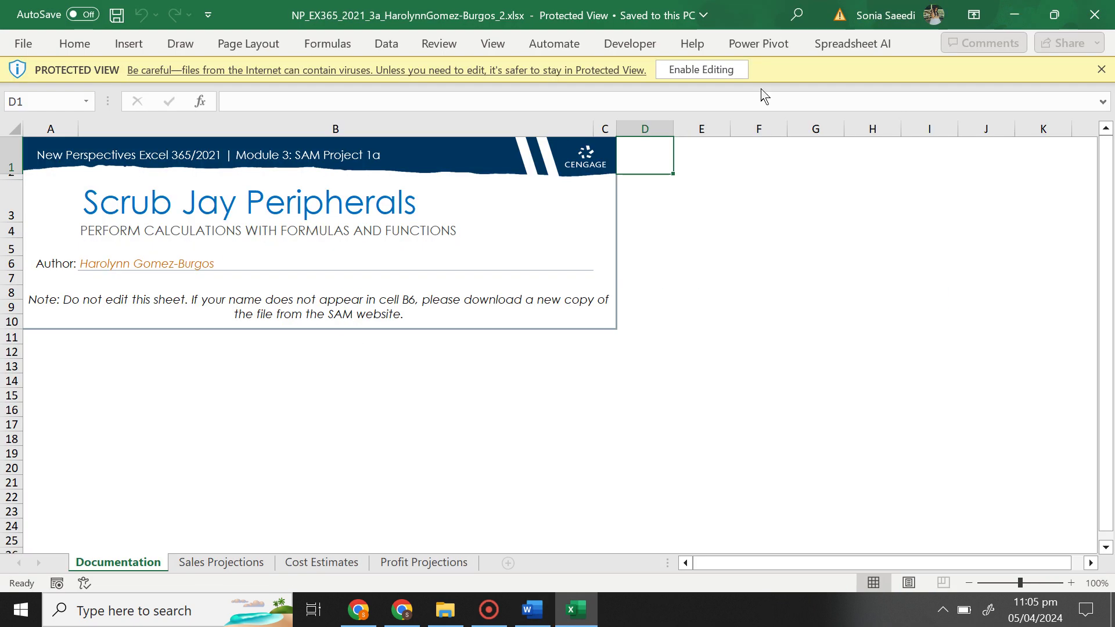
Step: Enable editing in the _2 workbook and confirm cell B6 shows the author's name
click(705, 70)
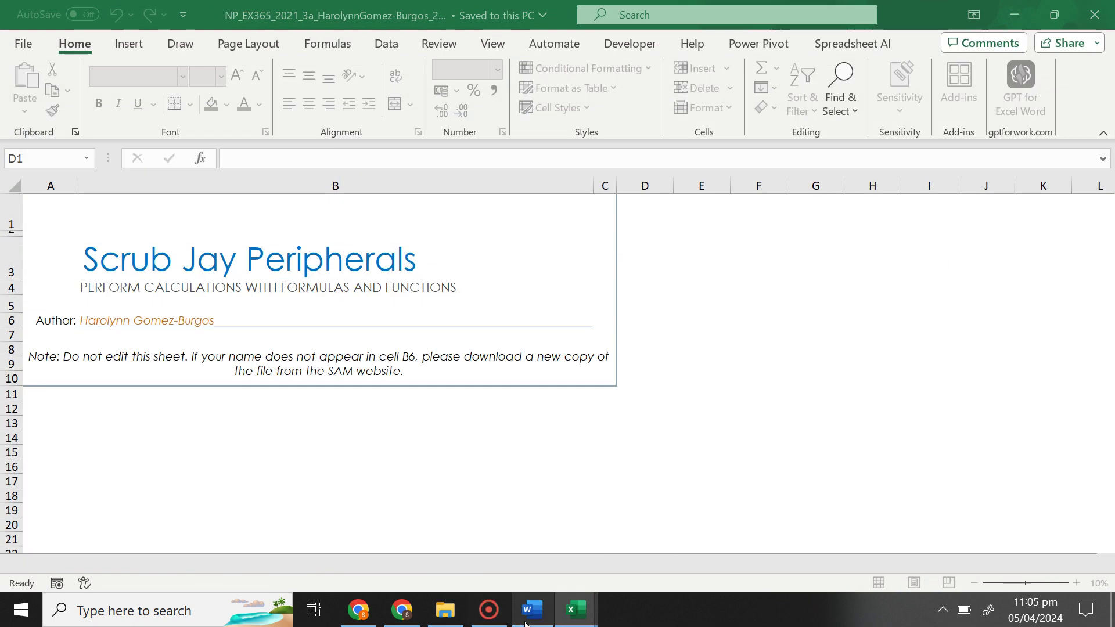
click(532, 613)
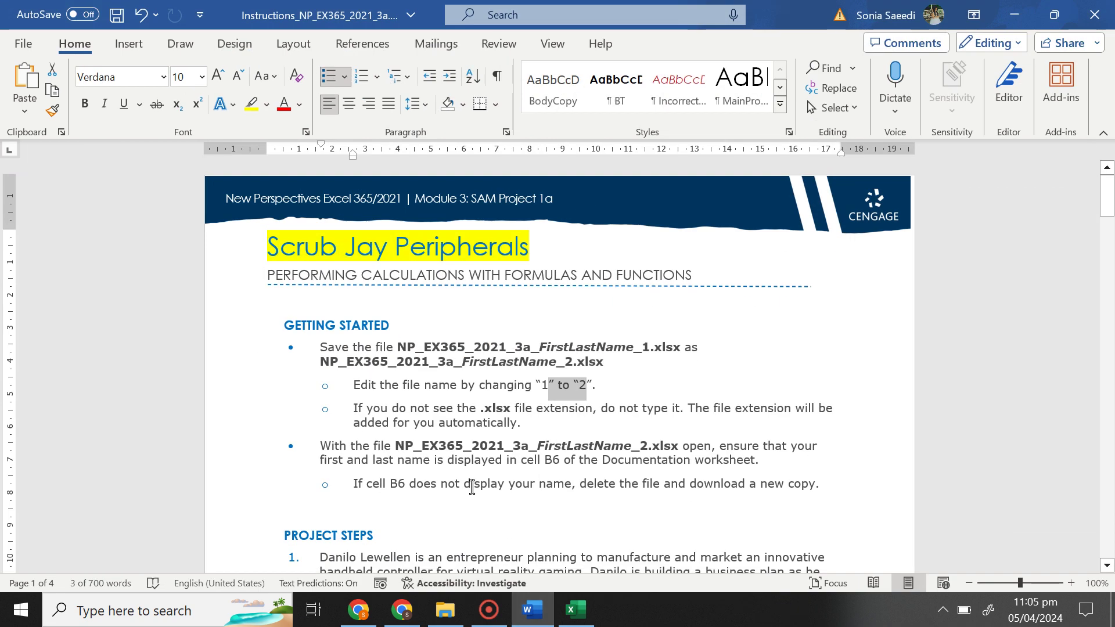
mouse_move(348, 484)
mouse_down()
mouse_move(557, 495)
mouse_move(838, 477)
mouse_up()
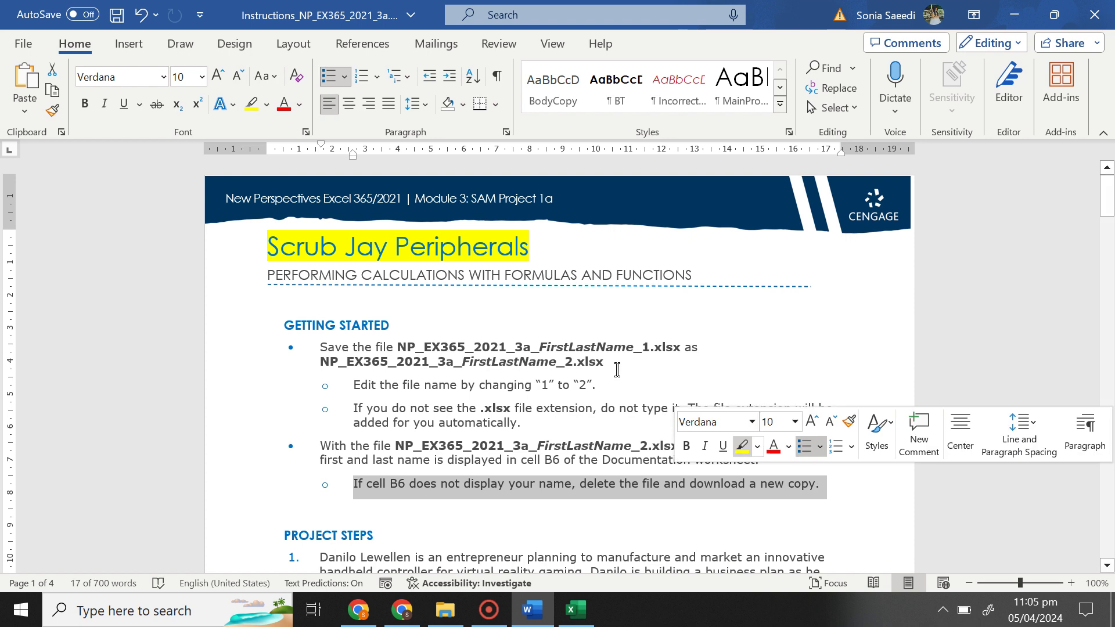
click(586, 617)
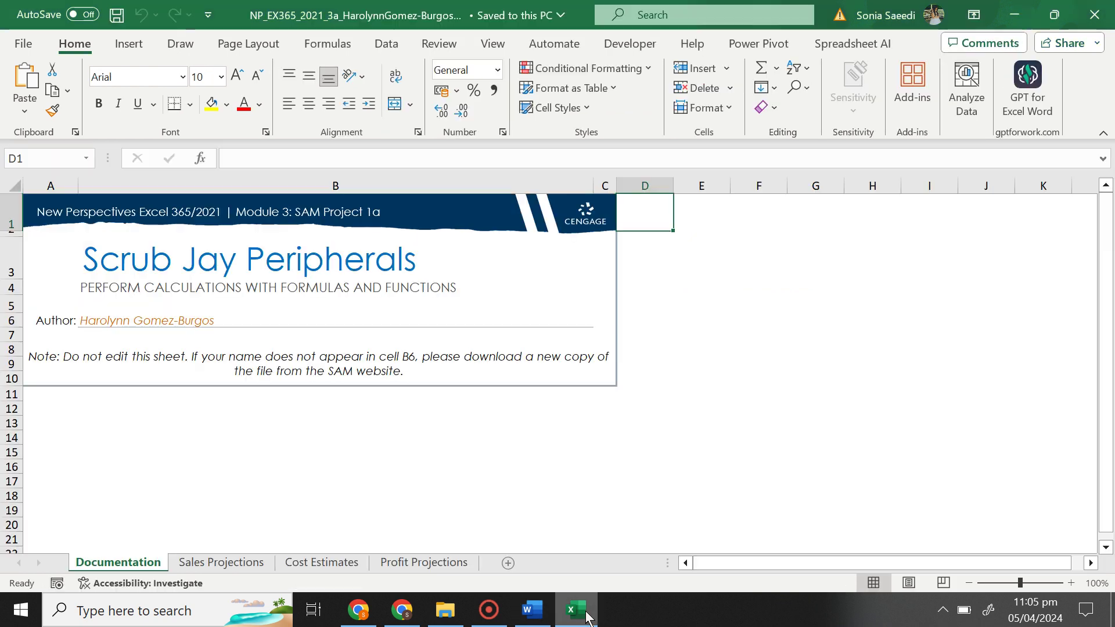
click(187, 318)
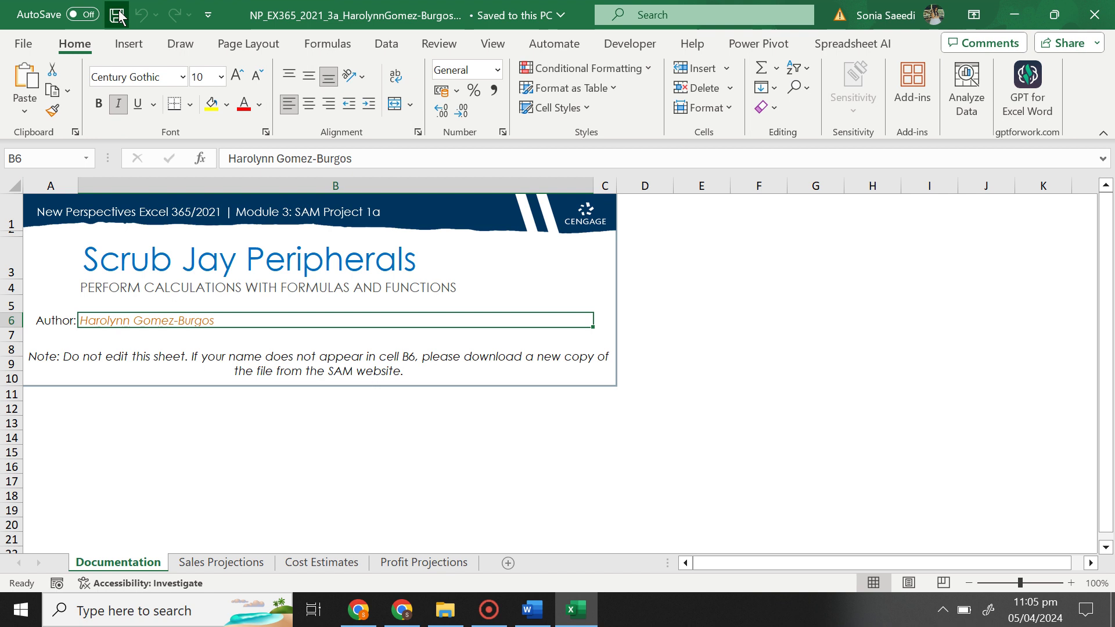
click(532, 610)
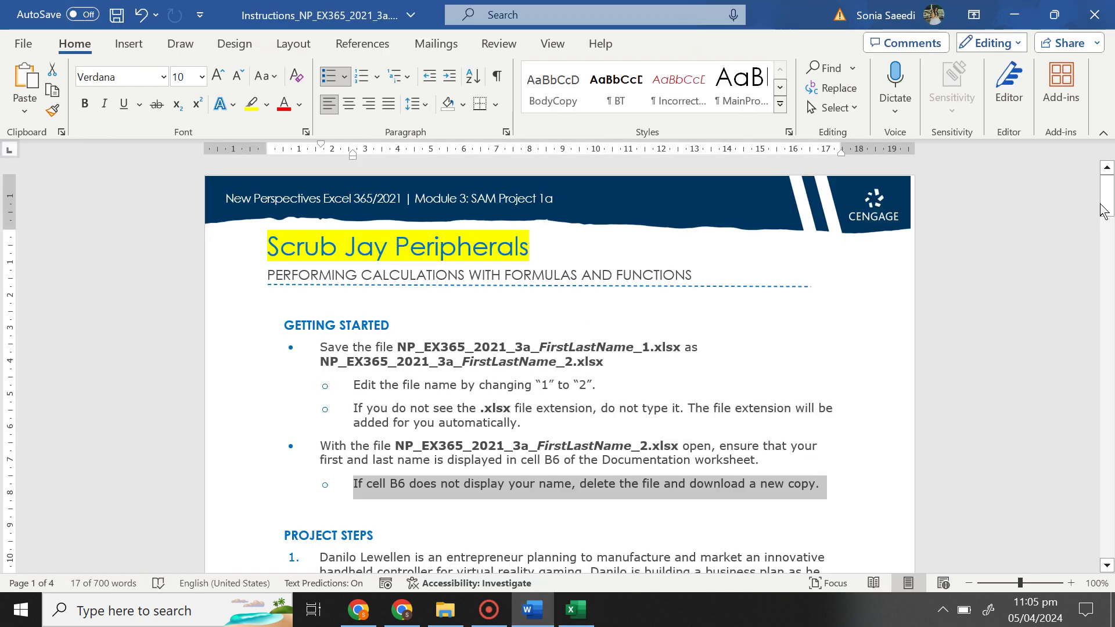
Step: Scroll to PROJECT STEPS and zoom the instructions to 130% to read step 1
drag(1104, 211, 1104, 246)
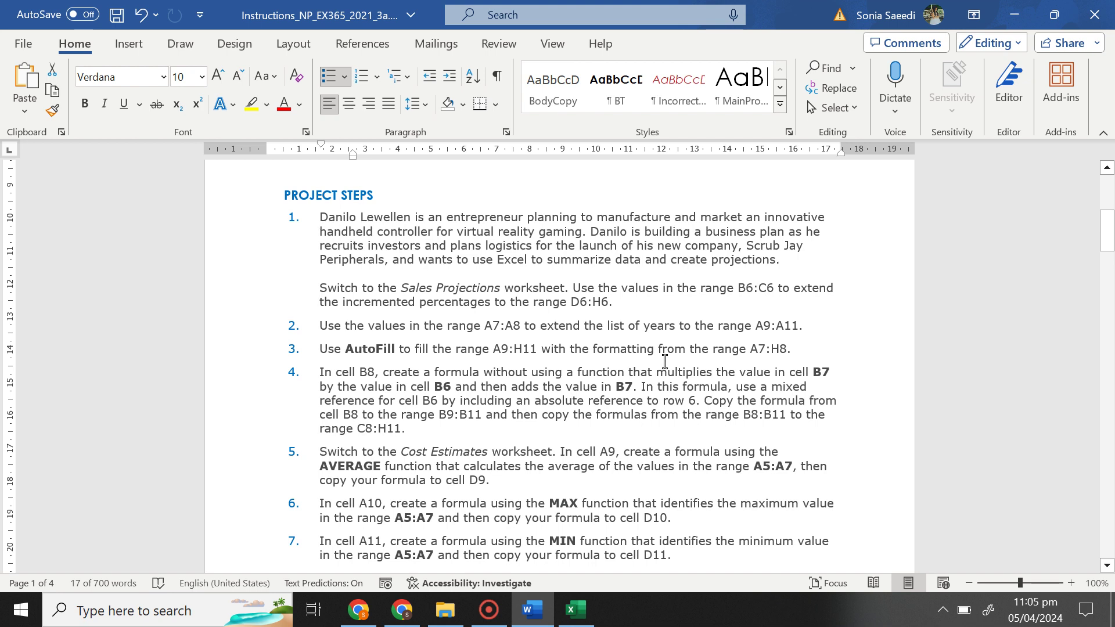
click(1071, 583)
click(1070, 583)
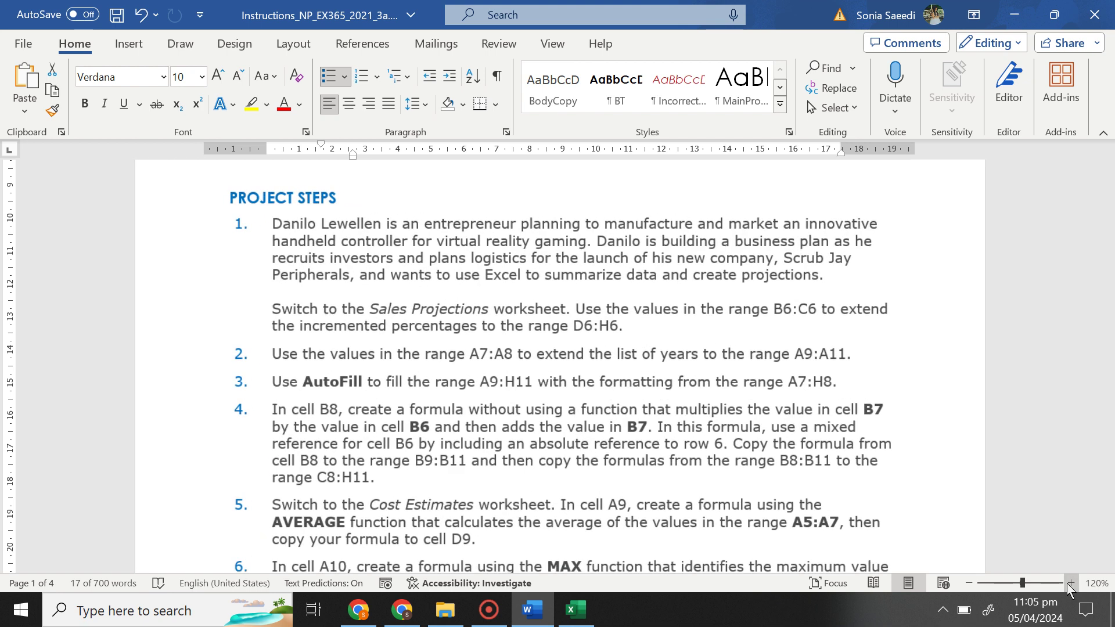
click(1071, 583)
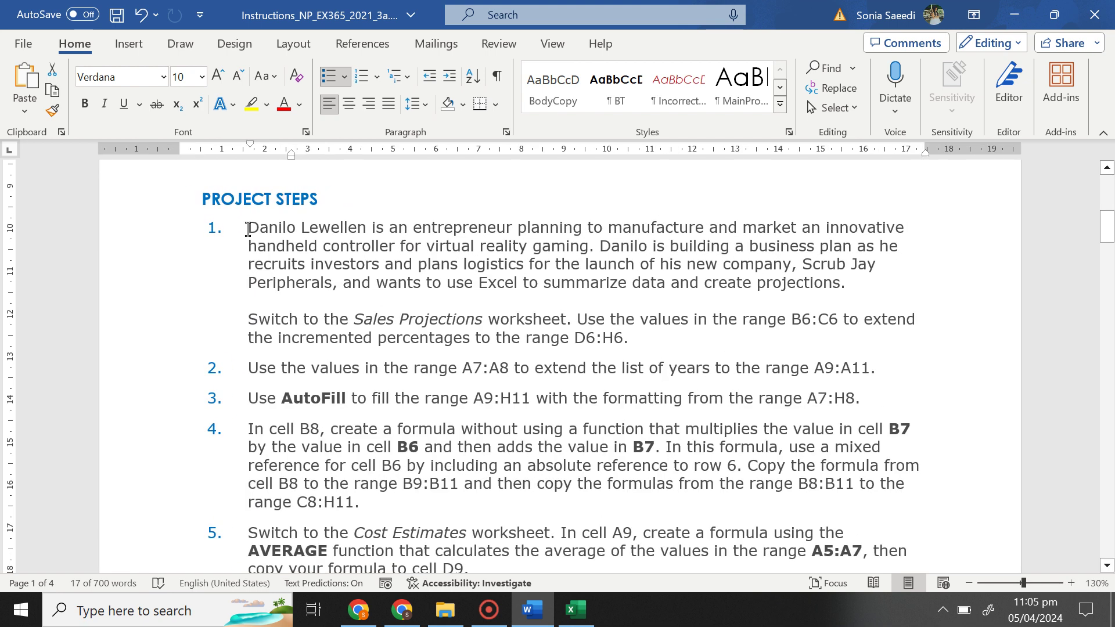
drag(249, 223, 353, 249)
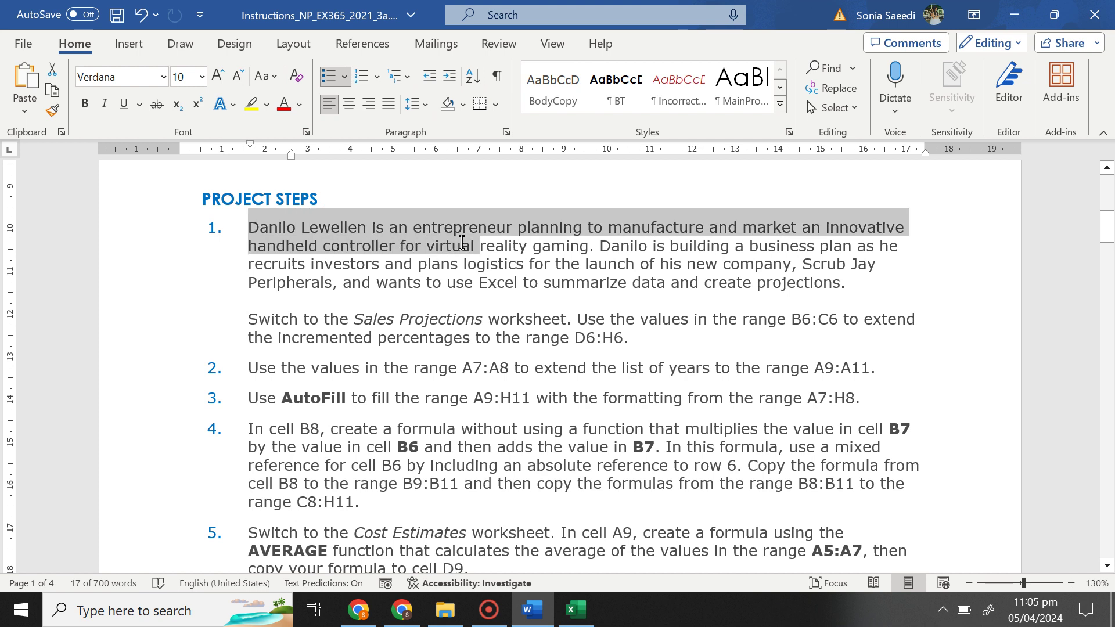
mouse_move(388, 243)
mouse_down()
mouse_move(629, 254)
mouse_move(603, 251)
mouse_up()
click(608, 251)
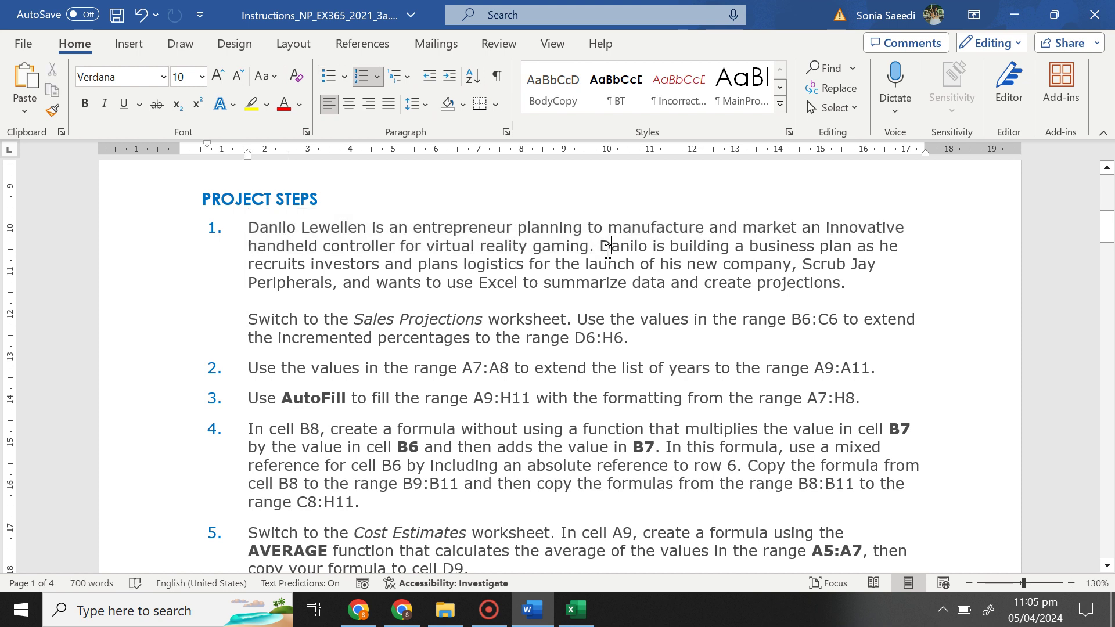
Step: Select the 'Switch to the Sales Projections worksheet' sentence, then go back to Excel
mouse_move(618, 252)
mouse_down()
mouse_move(667, 283)
mouse_move(668, 265)
mouse_move(788, 265)
mouse_move(852, 283)
mouse_up()
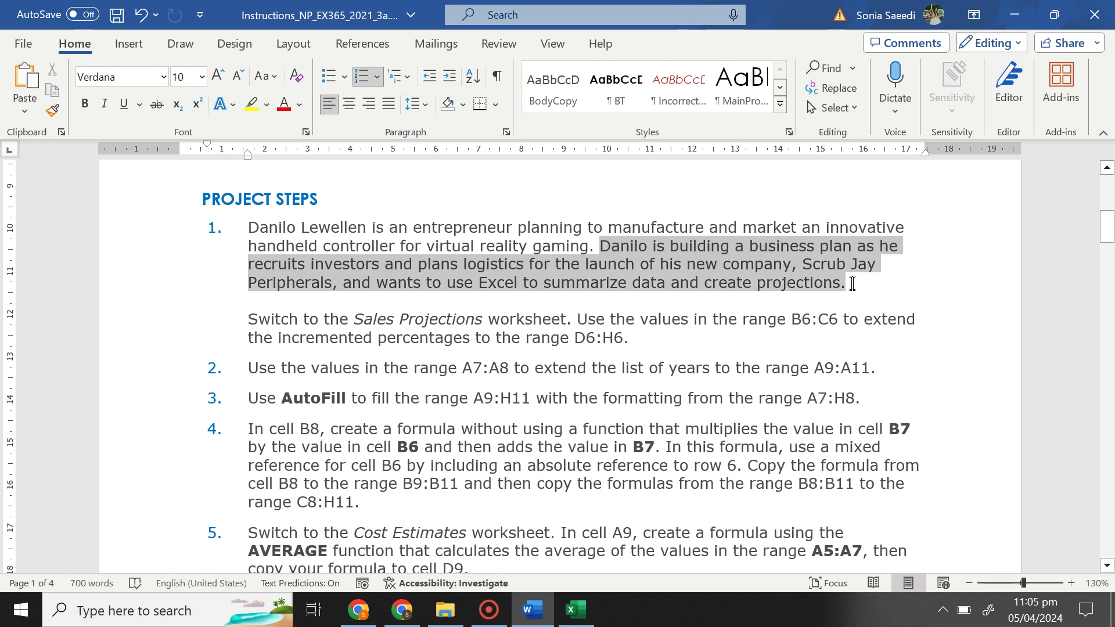
click(532, 326)
mouse_move(247, 321)
mouse_down()
mouse_move(334, 340)
mouse_move(573, 340)
mouse_move(546, 325)
mouse_up()
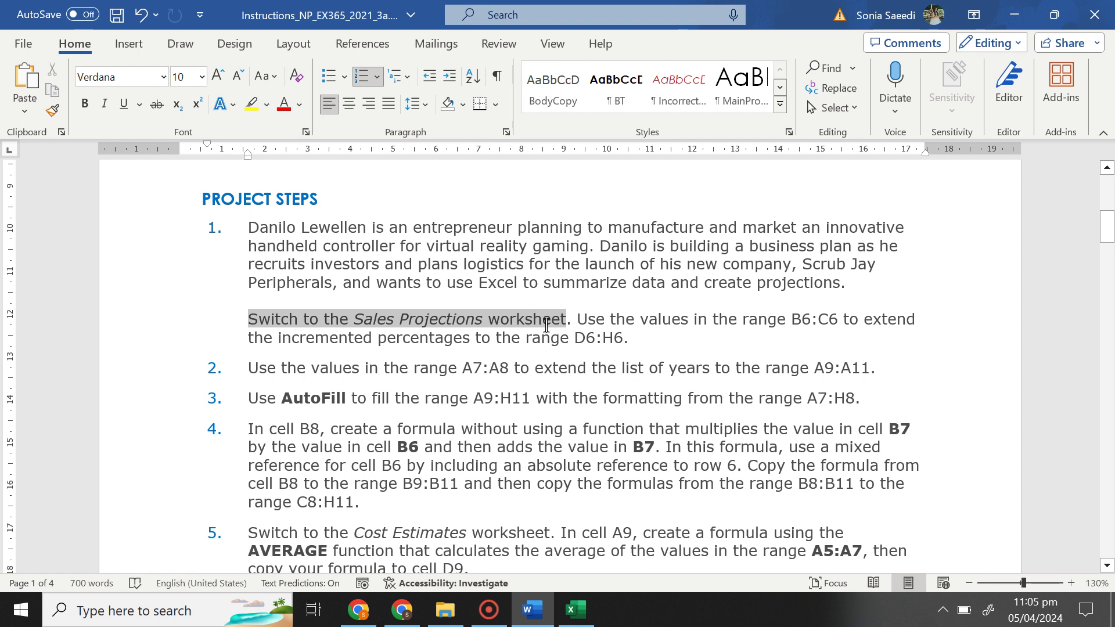
click(576, 610)
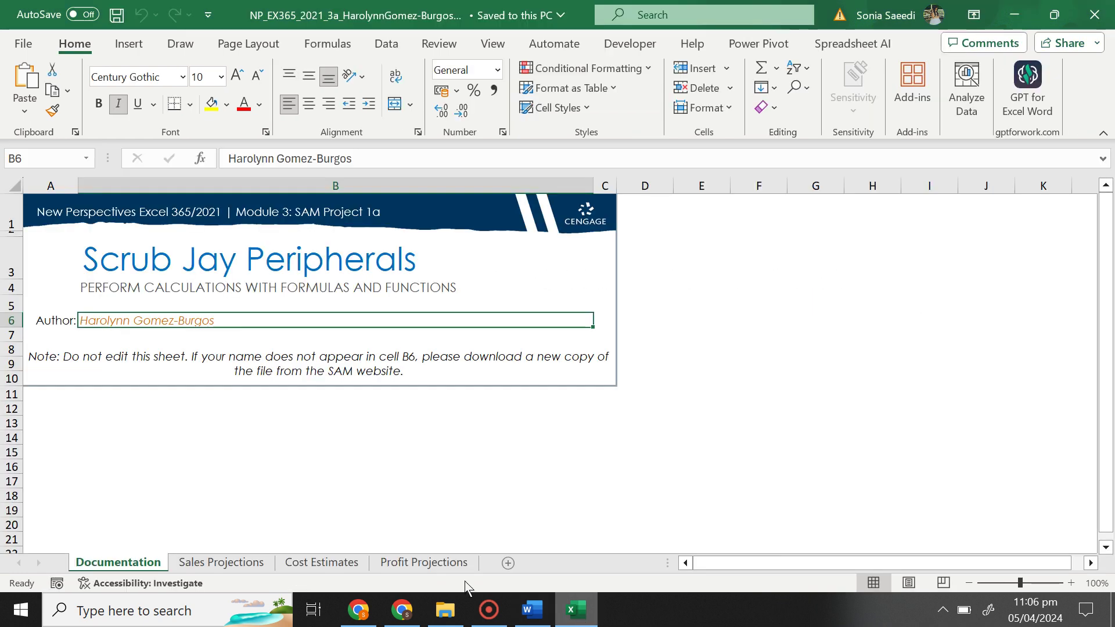
Step: Open the Sales Projections sheet and highlight that instruction sentence yellow in Word
click(255, 564)
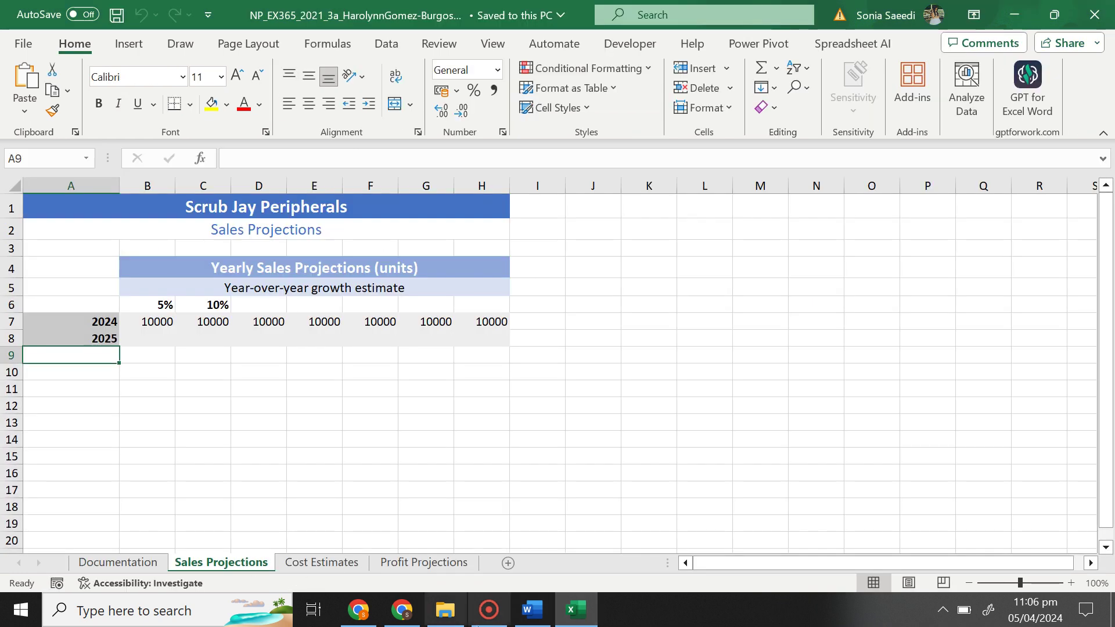
click(535, 611)
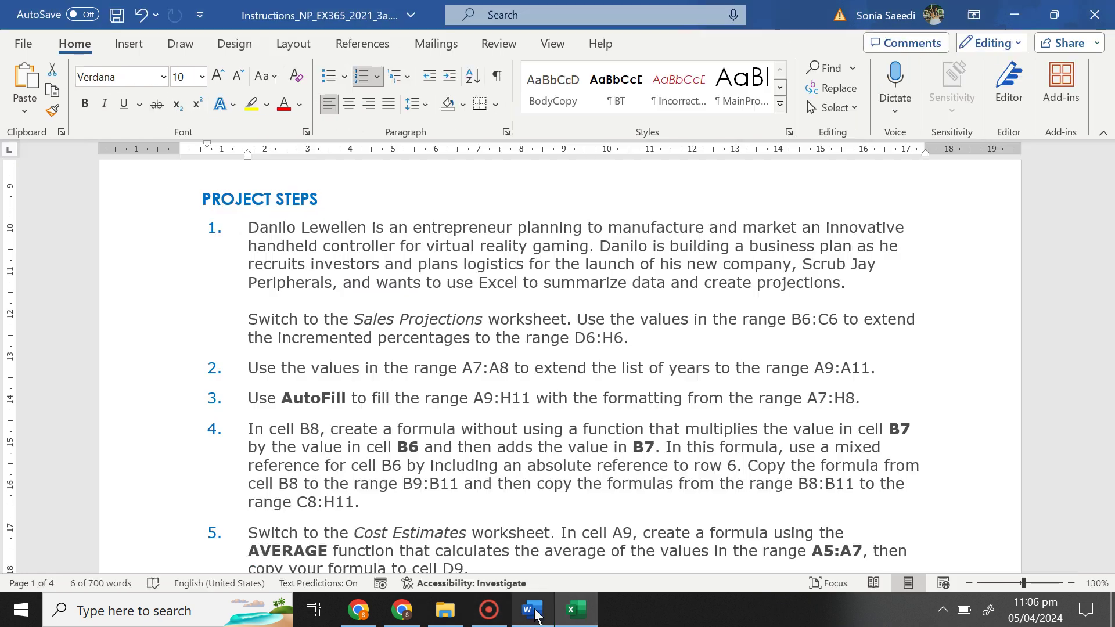
click(251, 105)
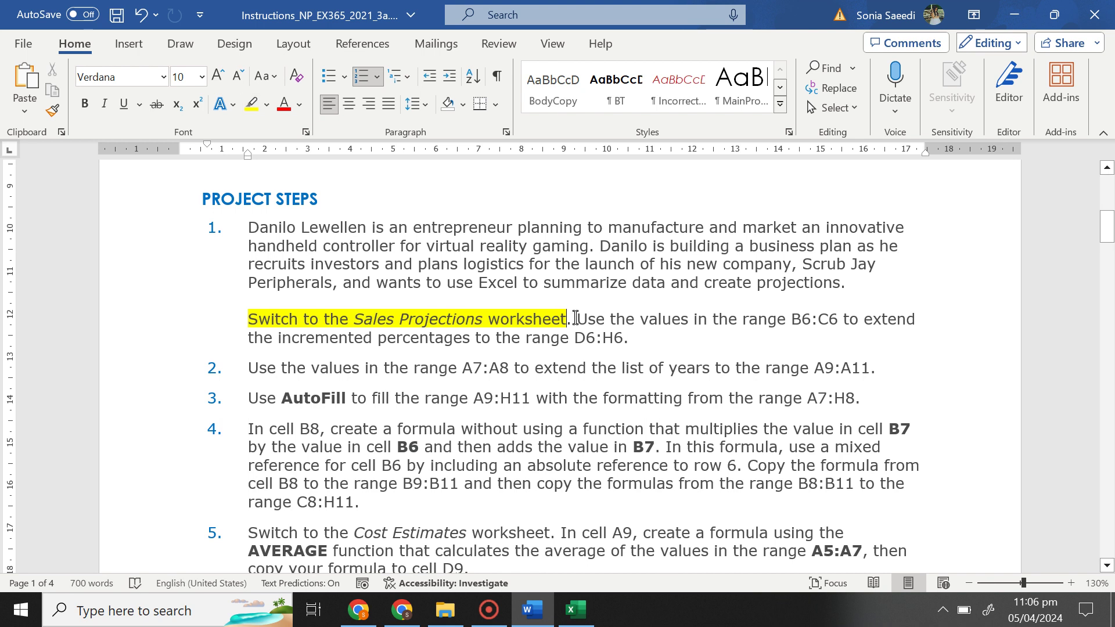
mouse_move(577, 319)
mouse_down()
mouse_move(808, 324)
mouse_move(781, 339)
mouse_up()
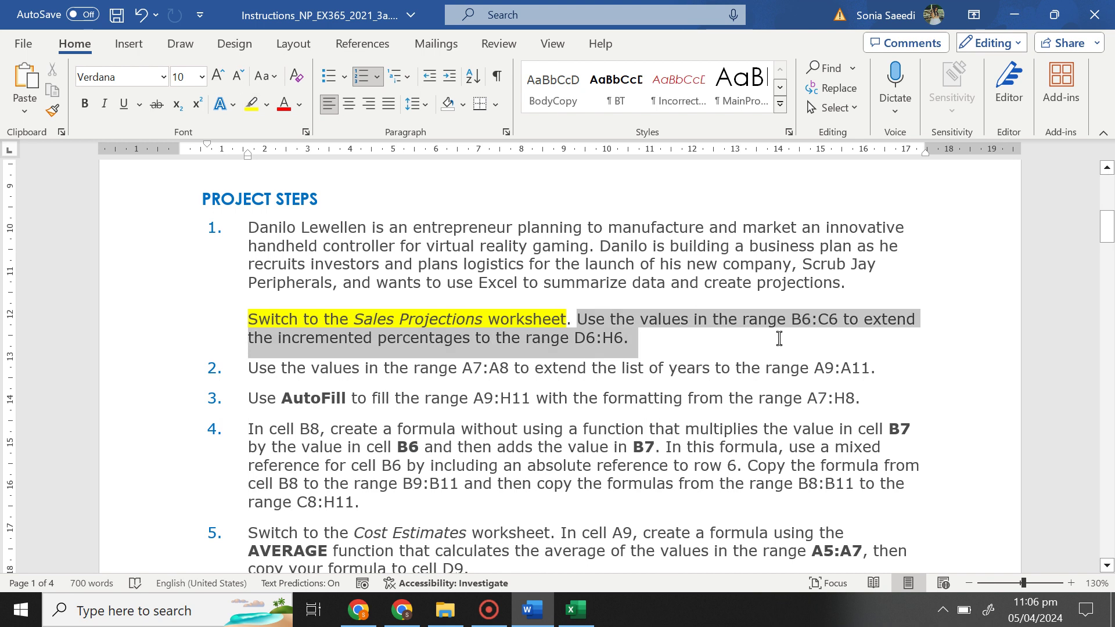
click(571, 609)
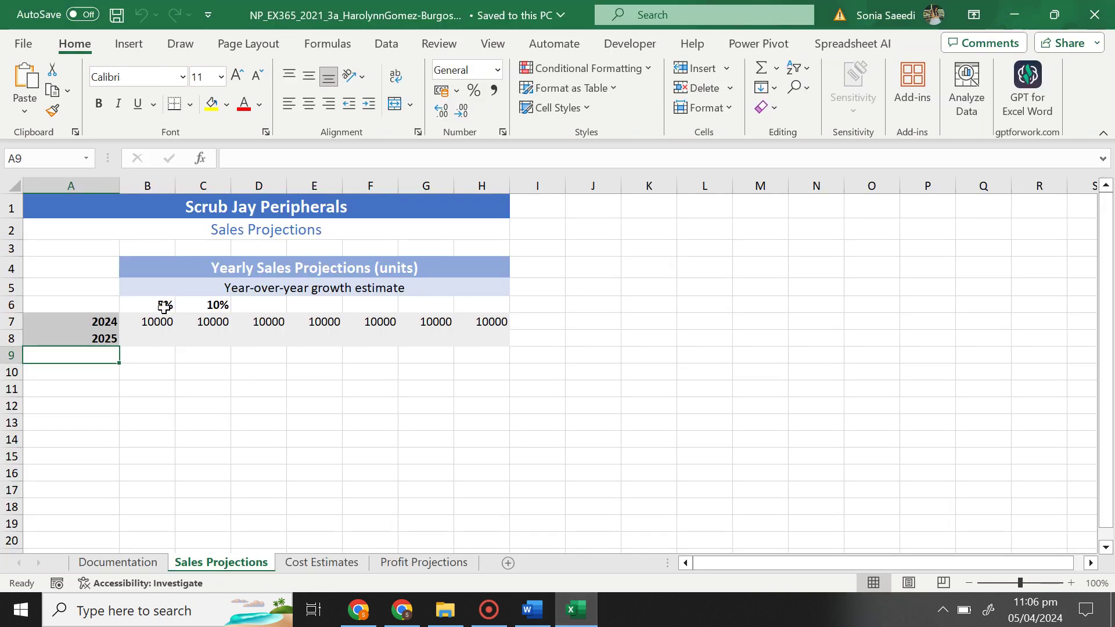
Step: Autofill growth percentages 5% through 35% across B6:H6 and save the workbook
drag(164, 306, 497, 317)
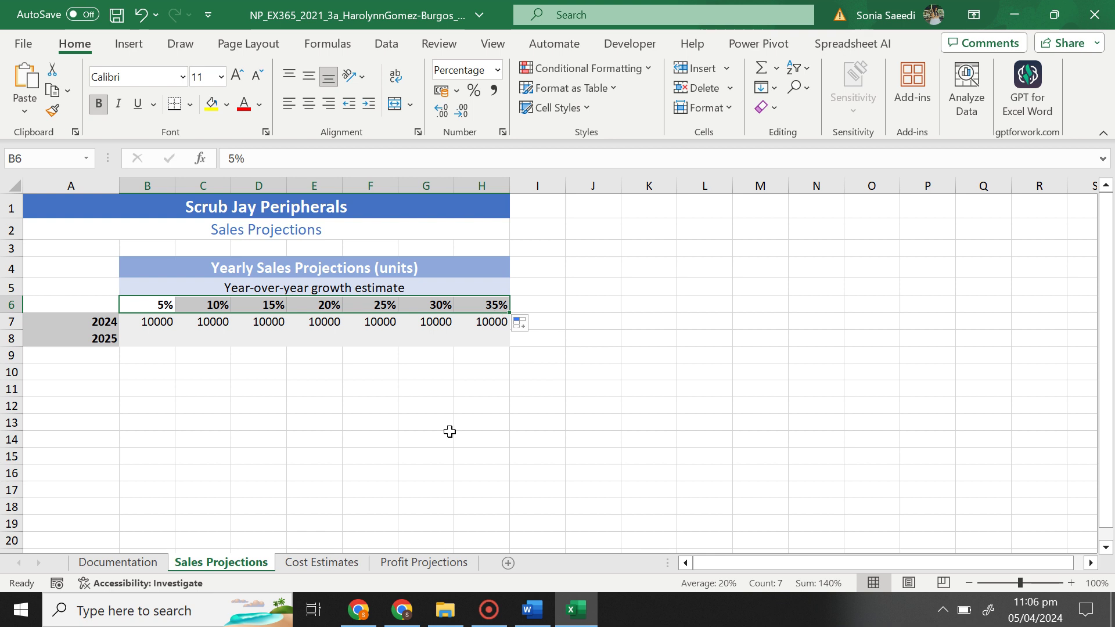
click(475, 450)
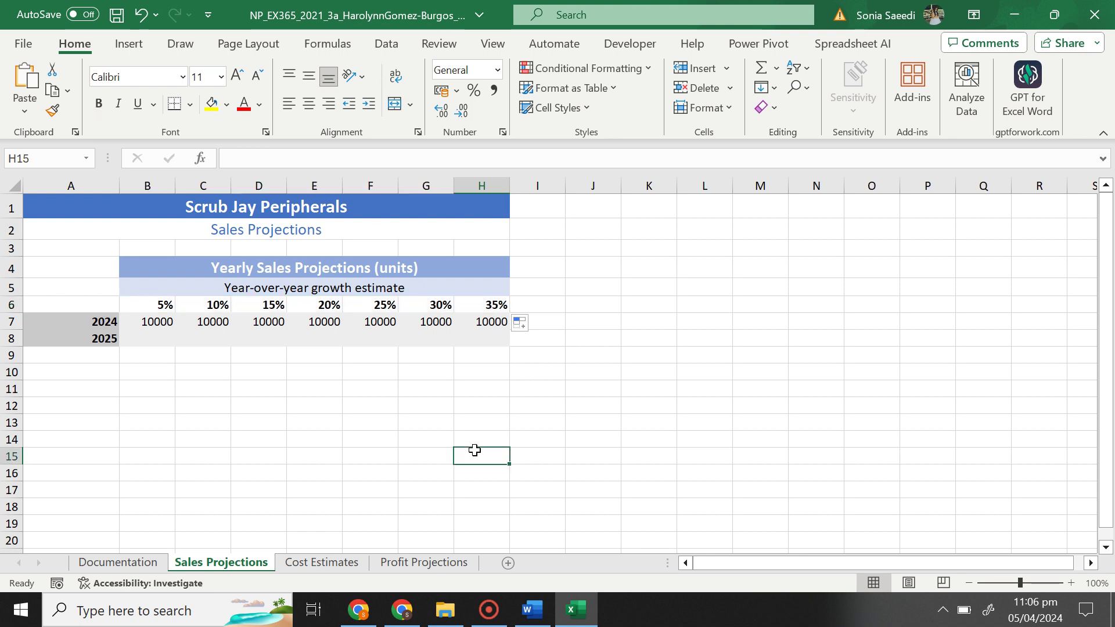
click(118, 21)
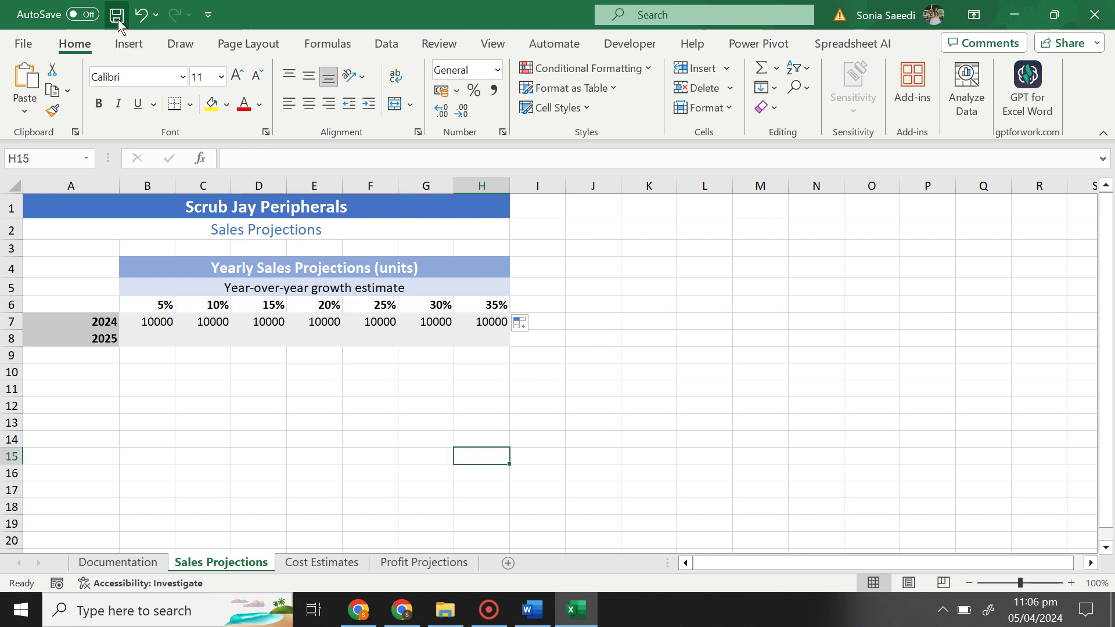
click(532, 610)
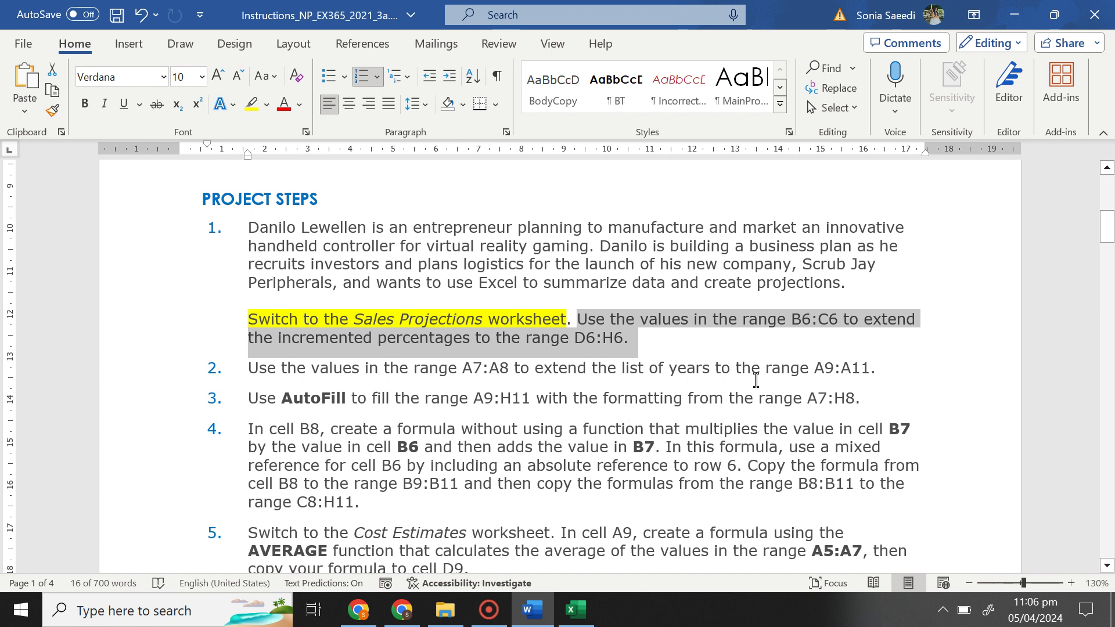
Step: Highlight the D6:H6 percentage instruction yellow and select step 2's instruction about years
click(251, 104)
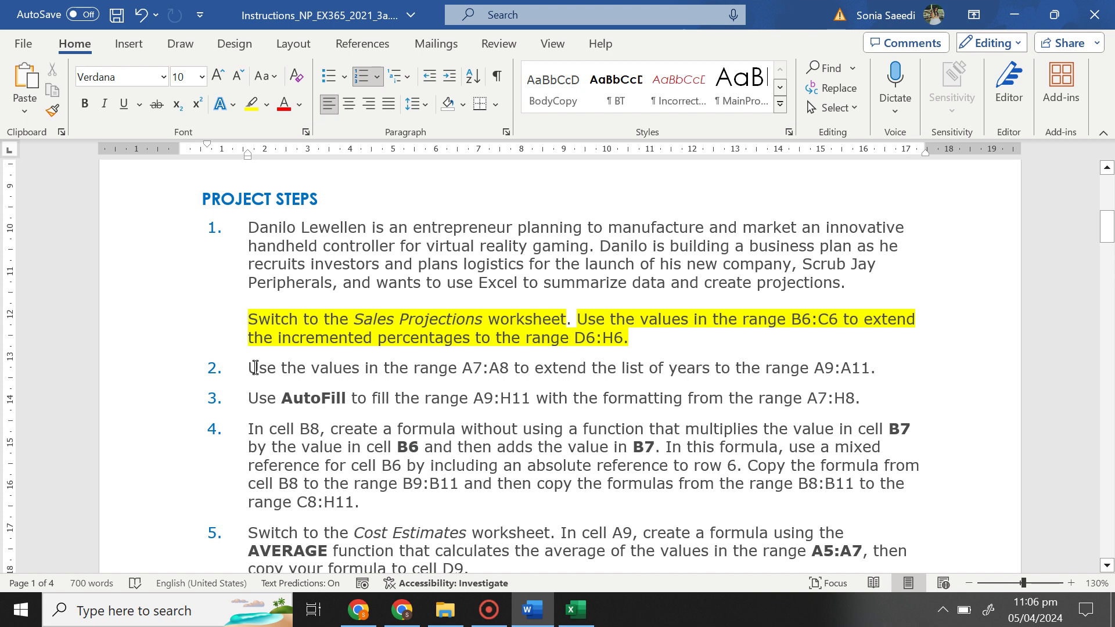
drag(256, 368, 912, 372)
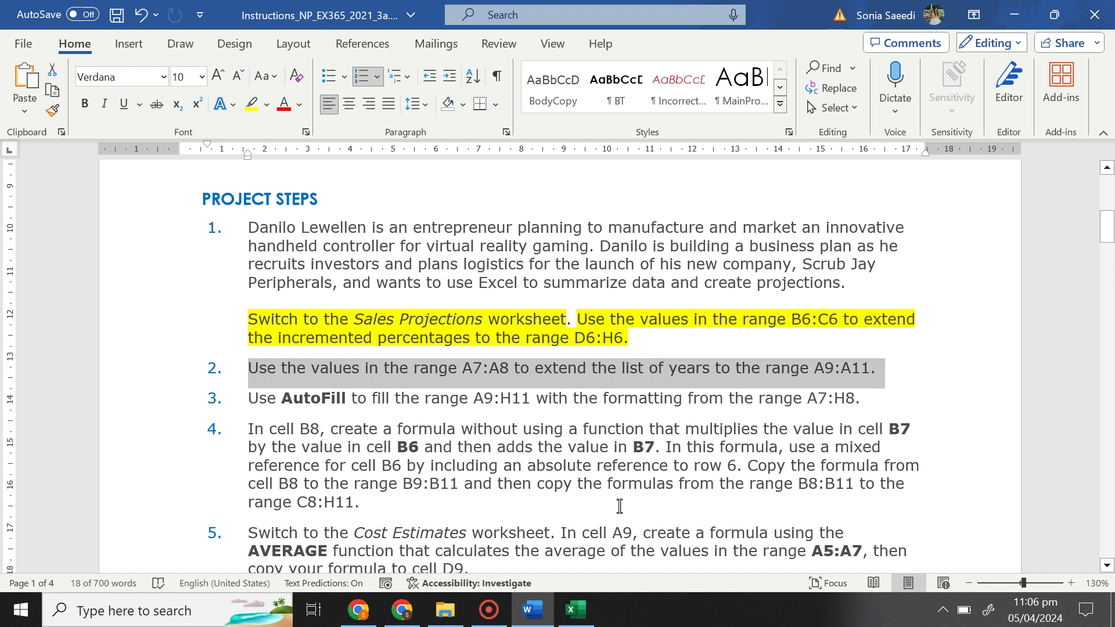
click(574, 611)
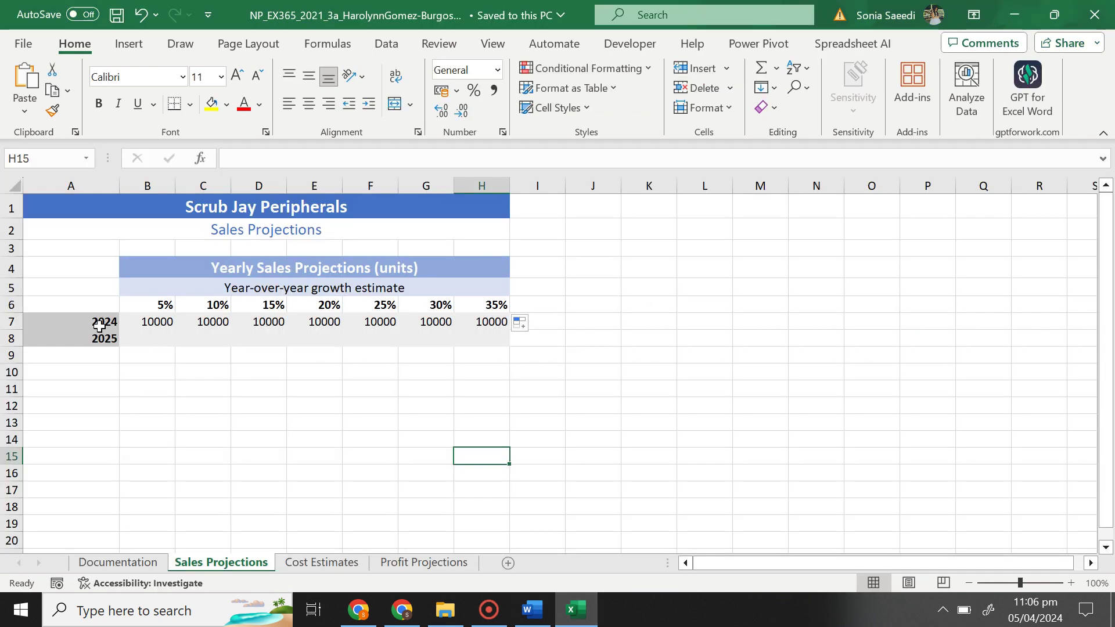
Step: Save the workbook with years 2024–2028 in A7:A11, then bring the Word instructions forward
drag(100, 321, 119, 393)
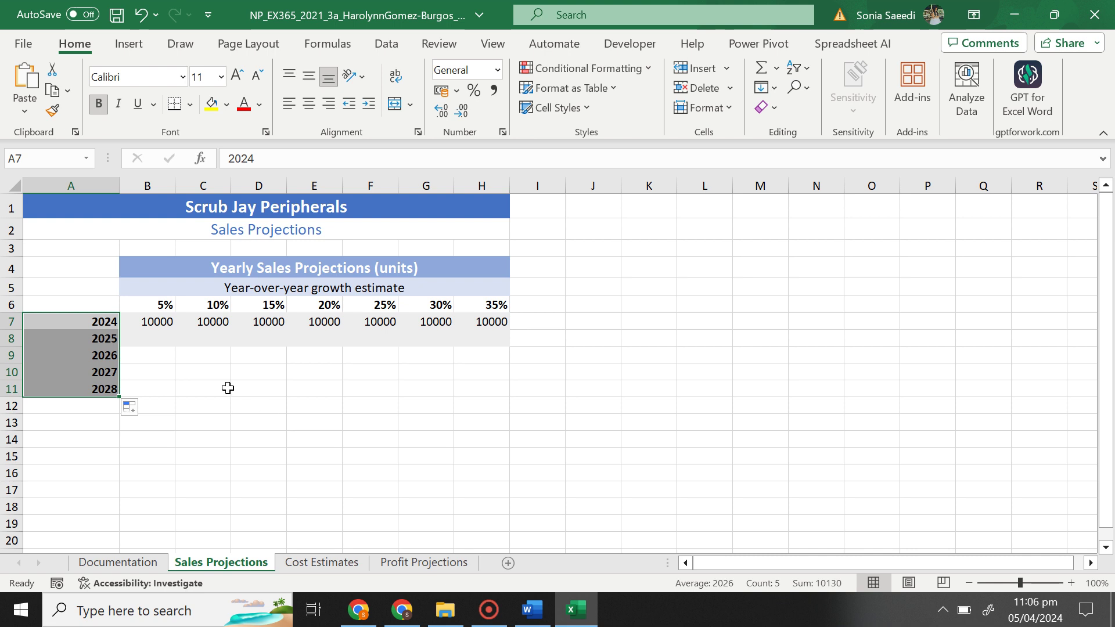
click(118, 17)
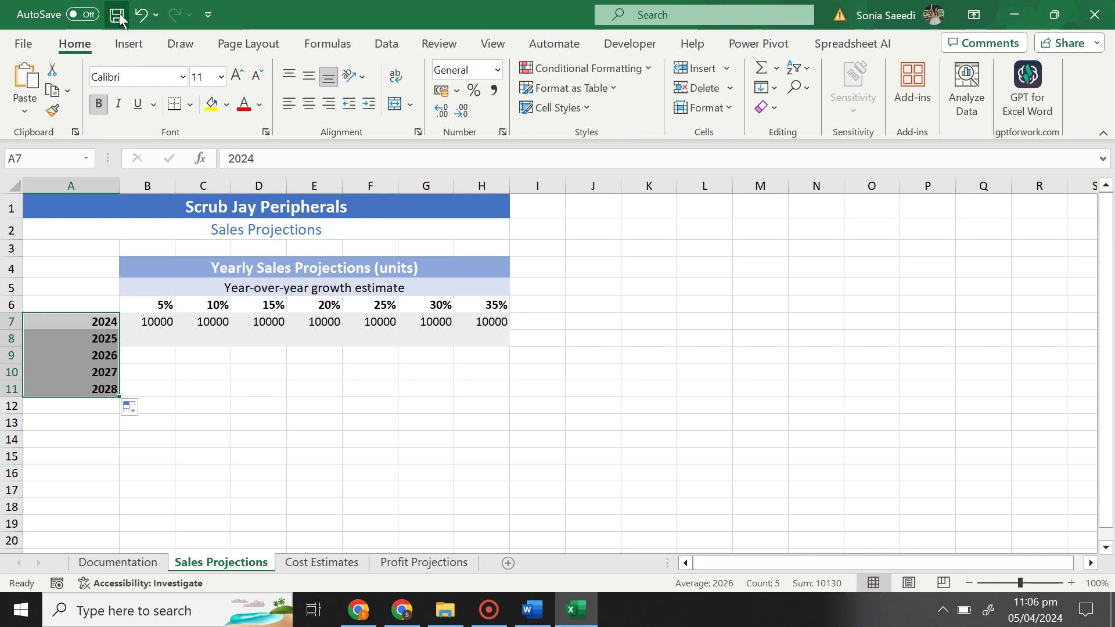
click(535, 611)
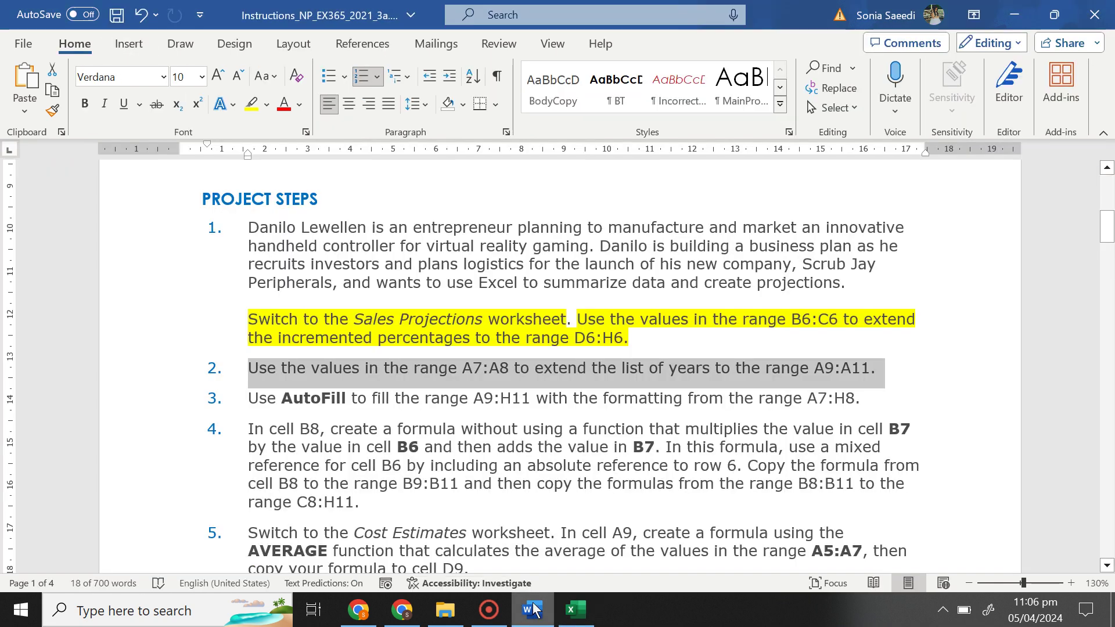
Step: Highlight step 2 yellow as done and select the full step 3 text, then return to Excel
click(254, 105)
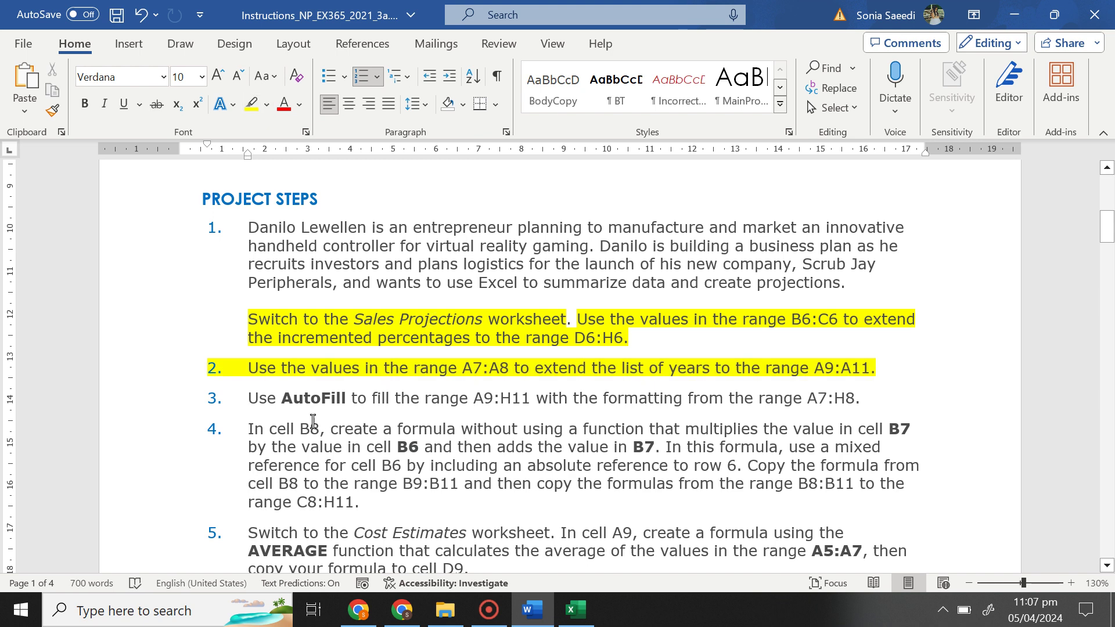
drag(249, 399, 528, 405)
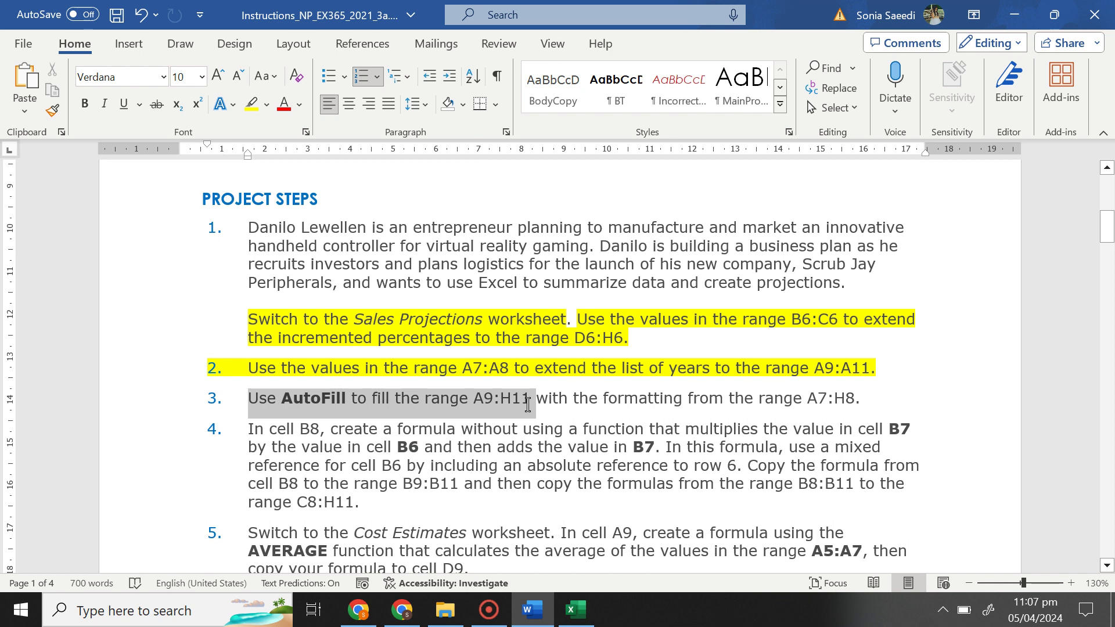
drag(575, 401, 866, 405)
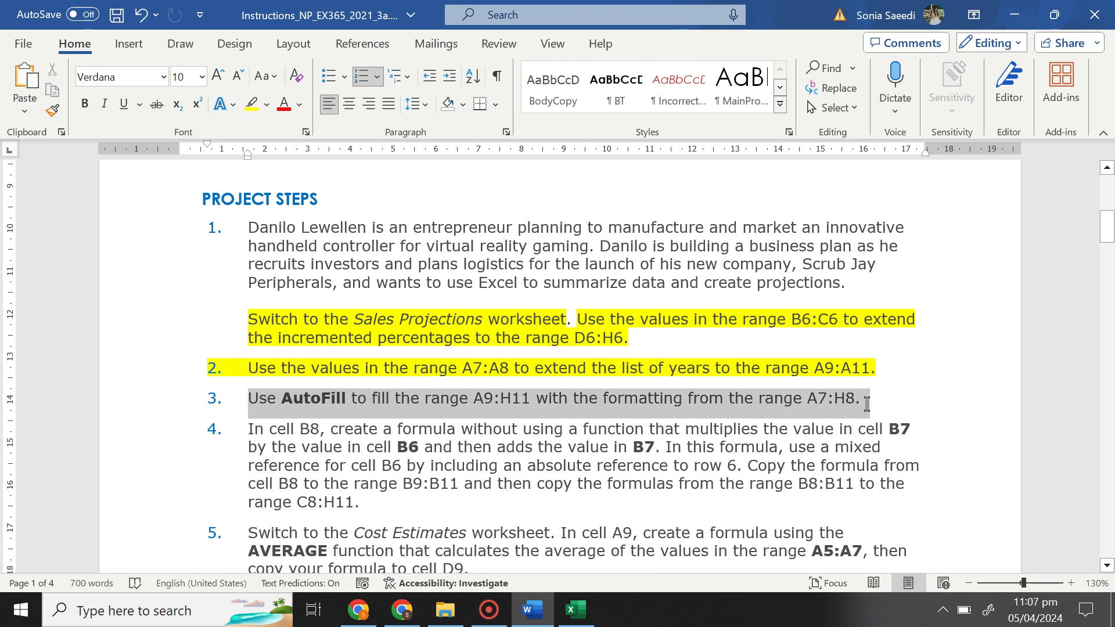
click(572, 621)
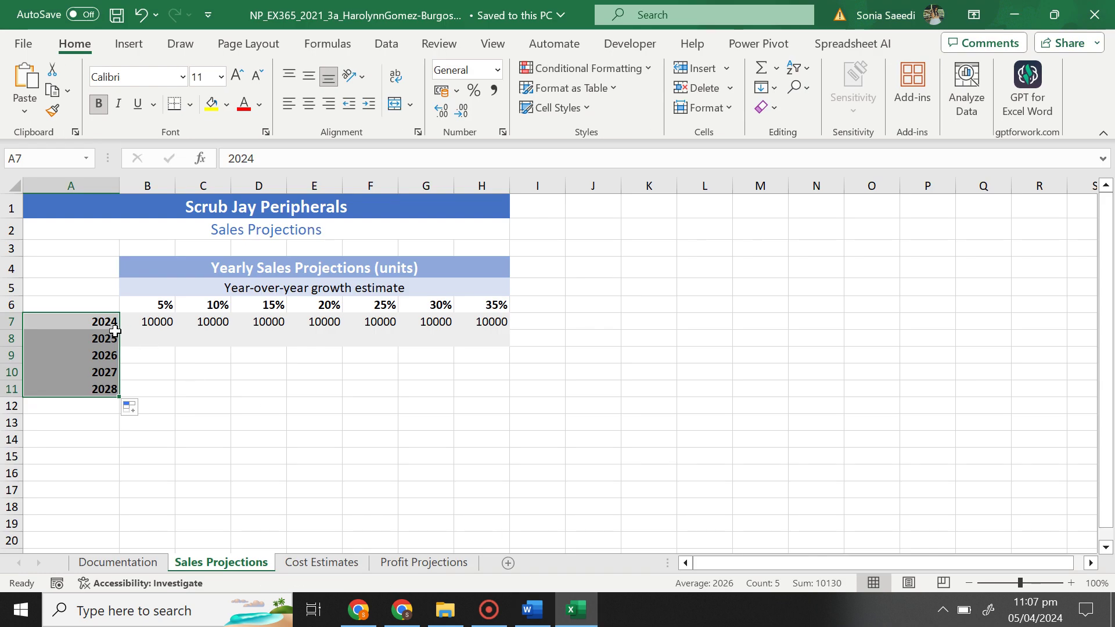
Step: Fill A7:H8 down to row 11 using Fill Formatting Only, so rows 9–11 gain banding without values
click(530, 616)
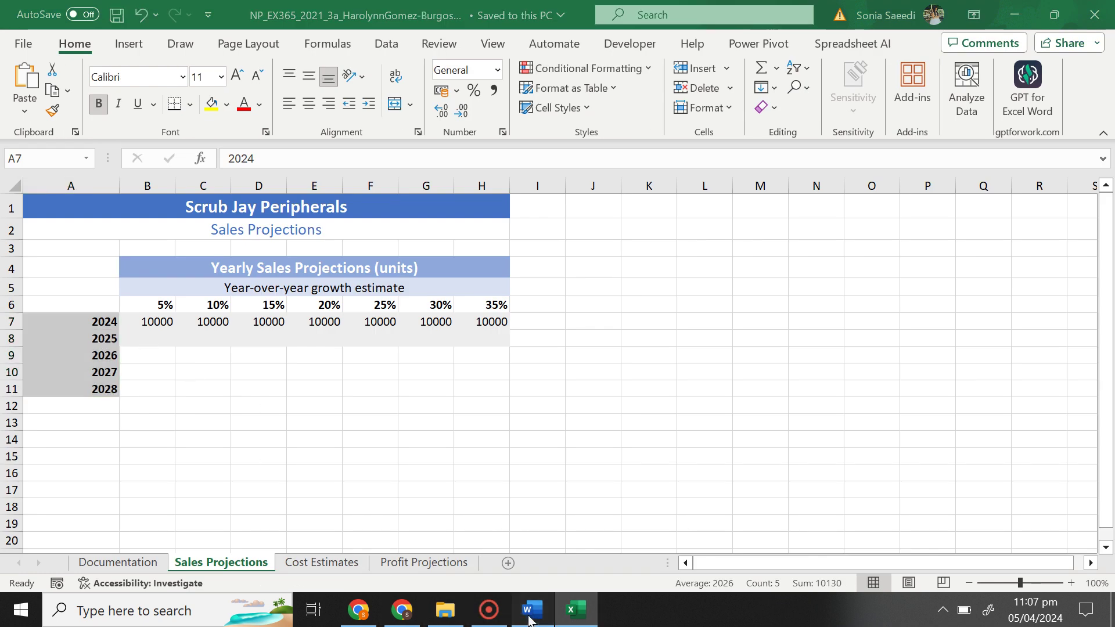
click(574, 611)
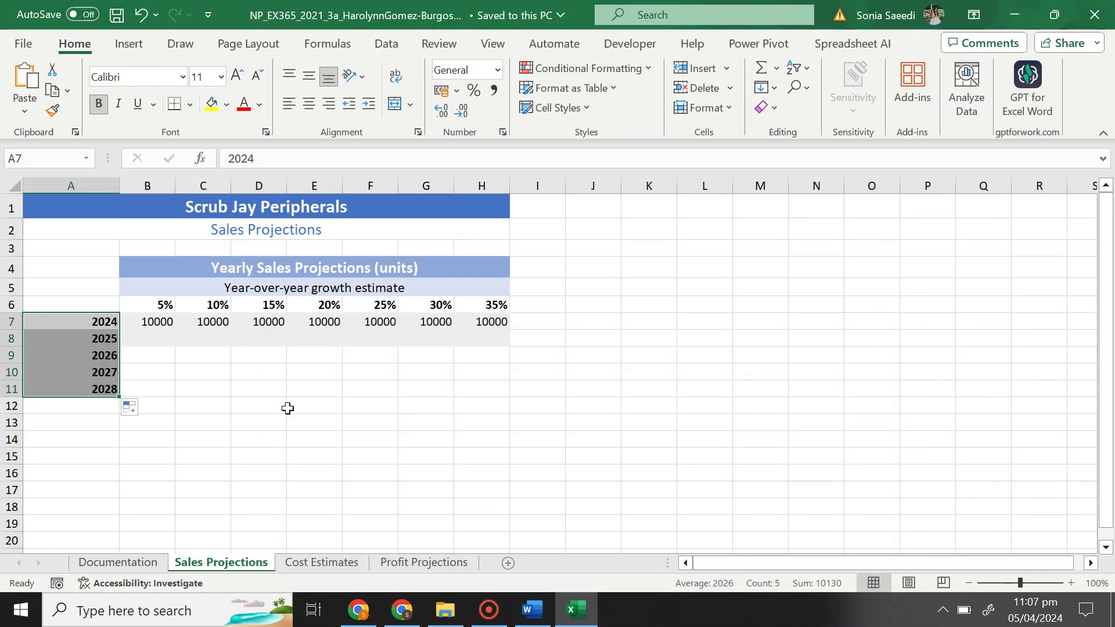
click(270, 402)
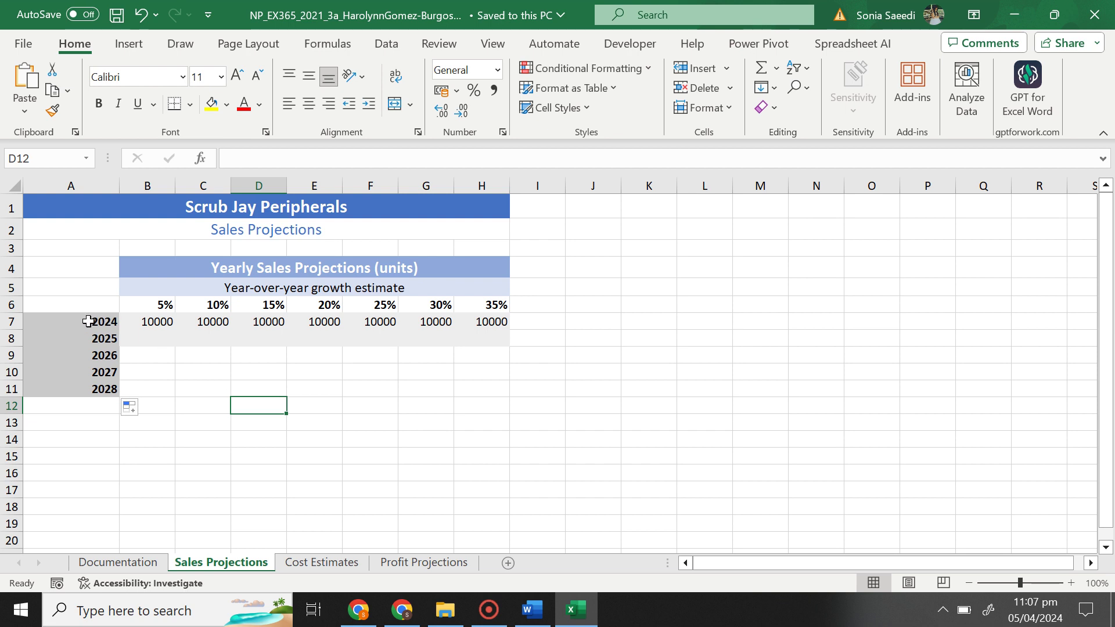
drag(88, 321, 354, 333)
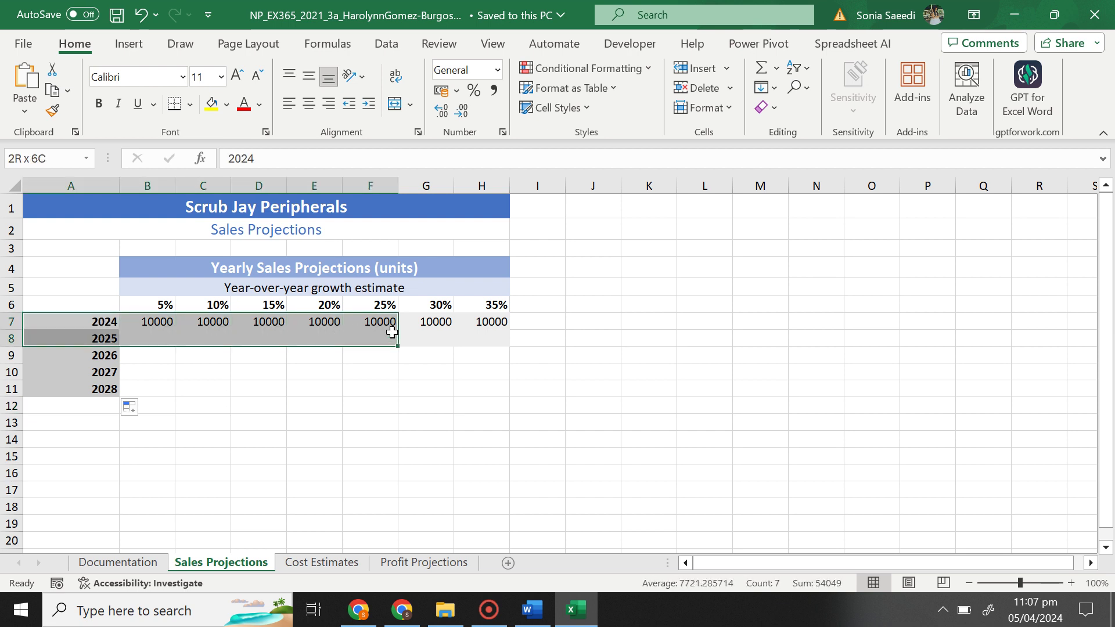
drag(392, 332, 496, 342)
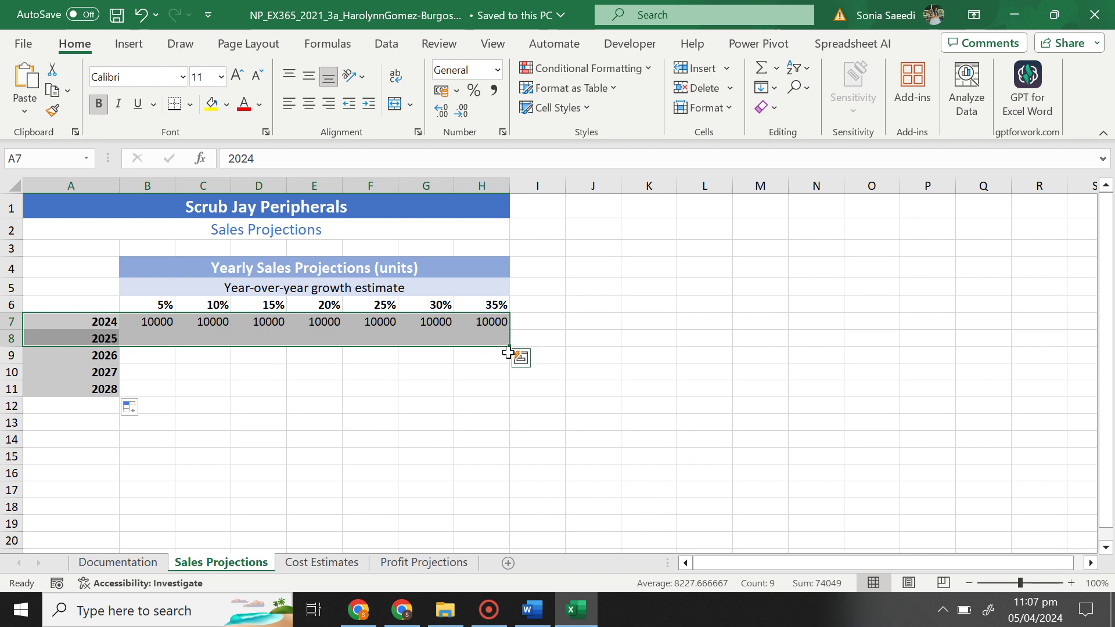
drag(510, 350, 510, 399)
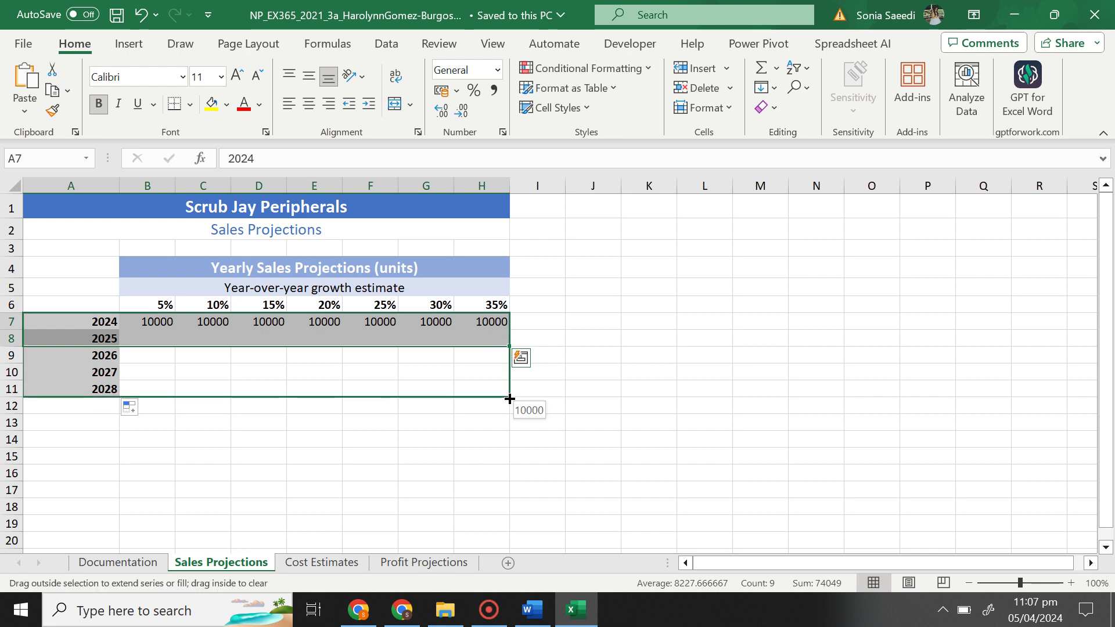
drag(510, 399, 509, 399)
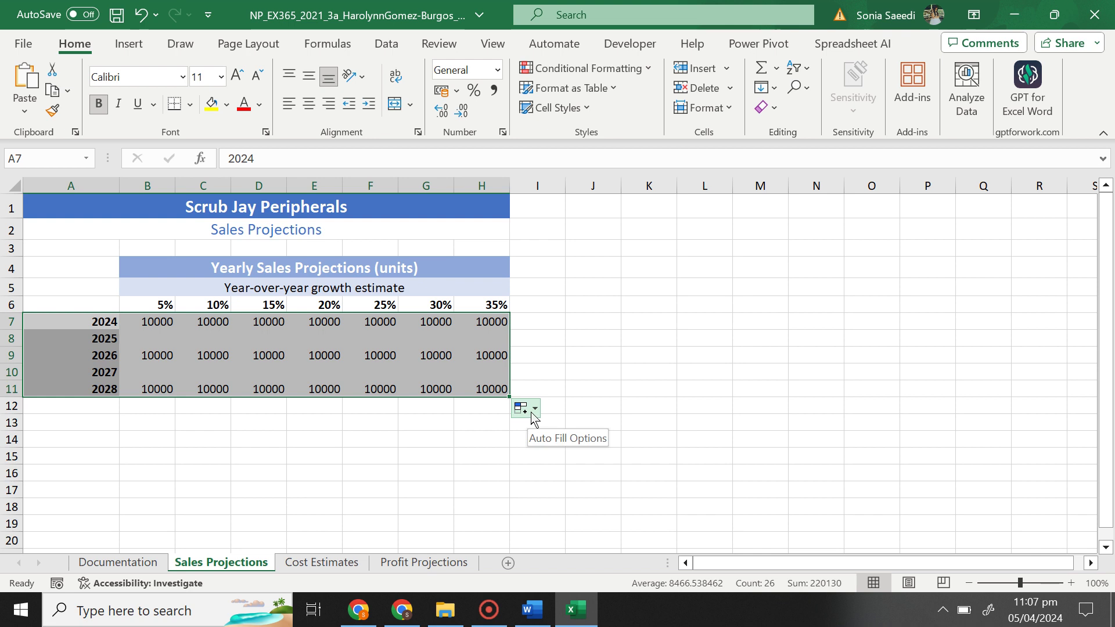
click(534, 412)
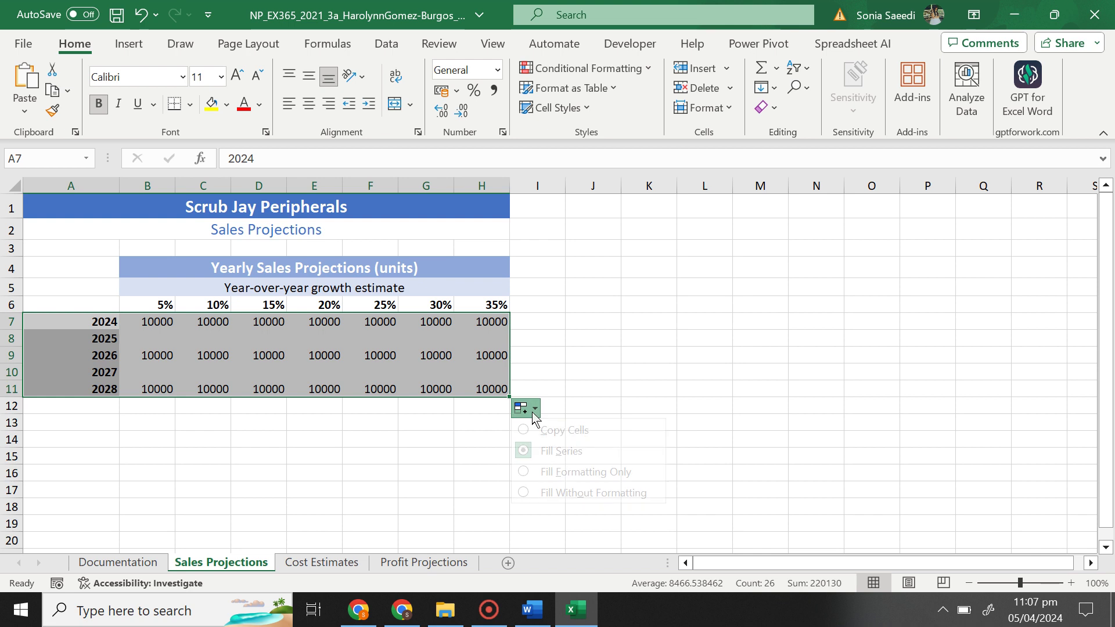
click(558, 479)
click(532, 610)
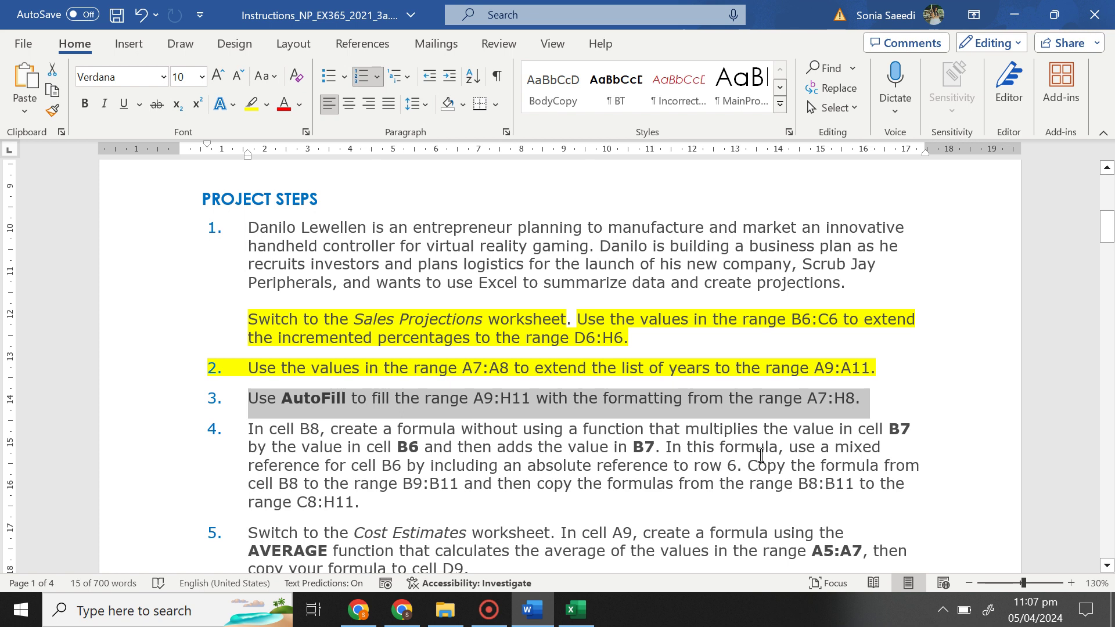
Step: Highlight step 3 yellow, save the Word instructions, and minimize Word
click(252, 104)
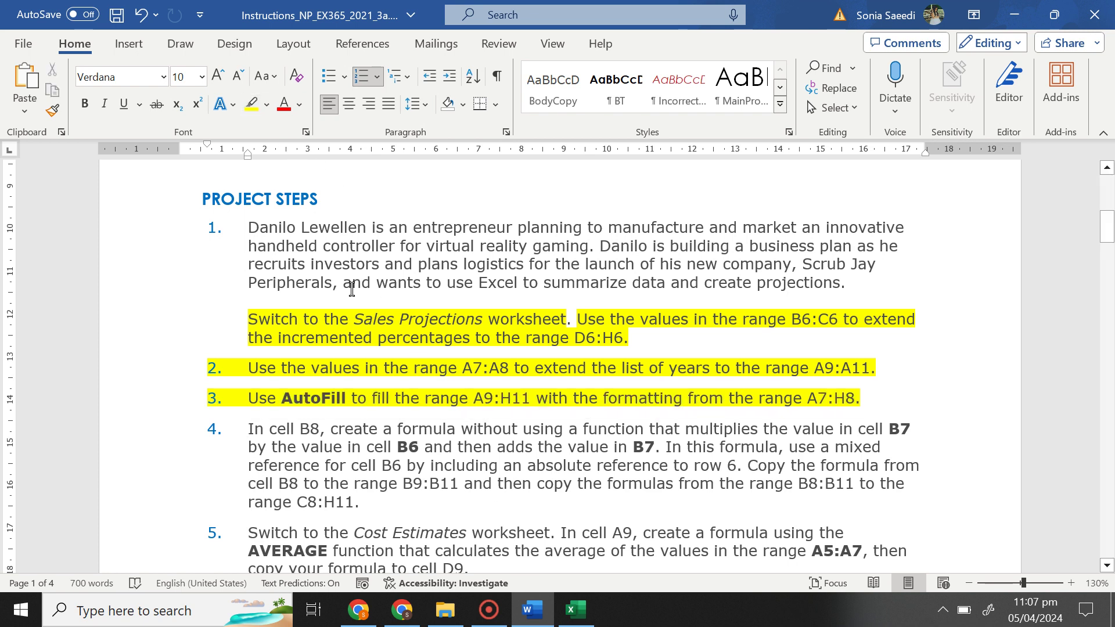
click(118, 16)
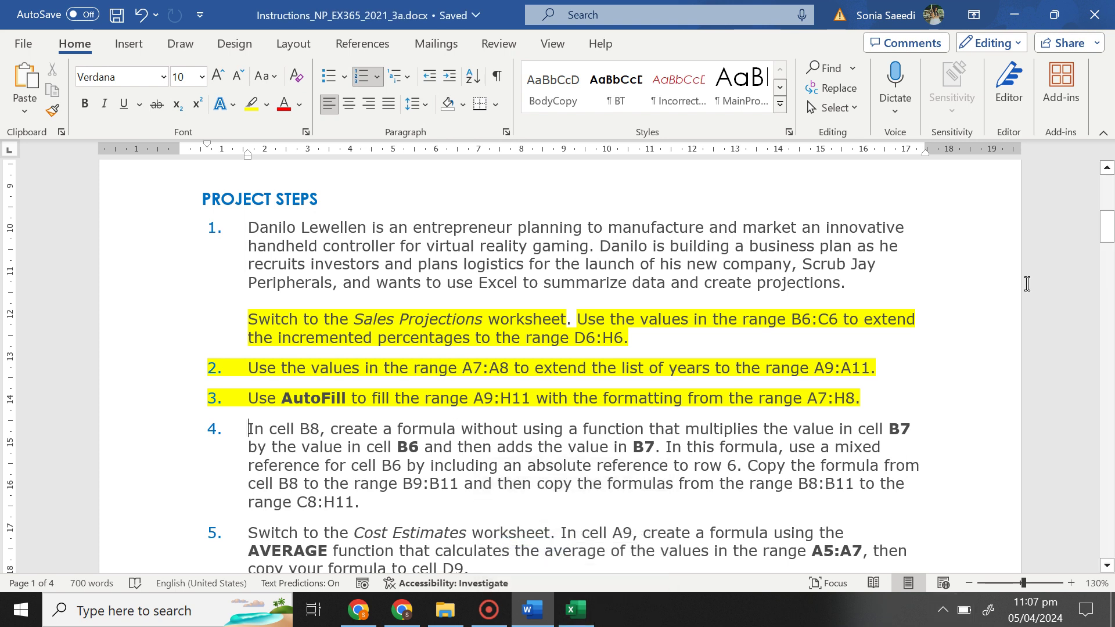
click(1025, 19)
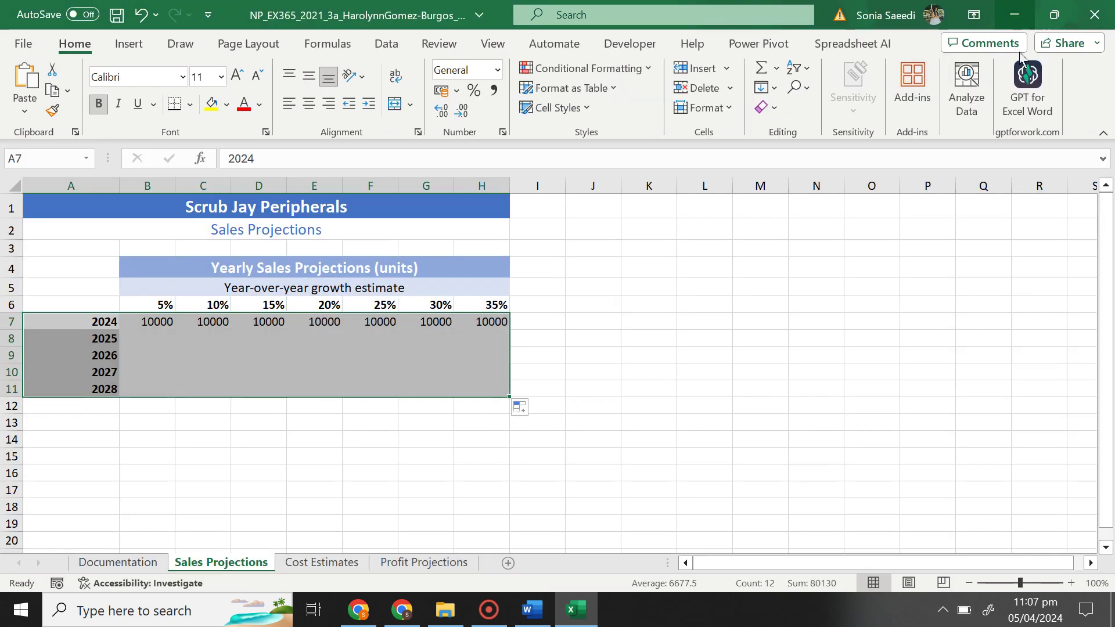
click(1023, 17)
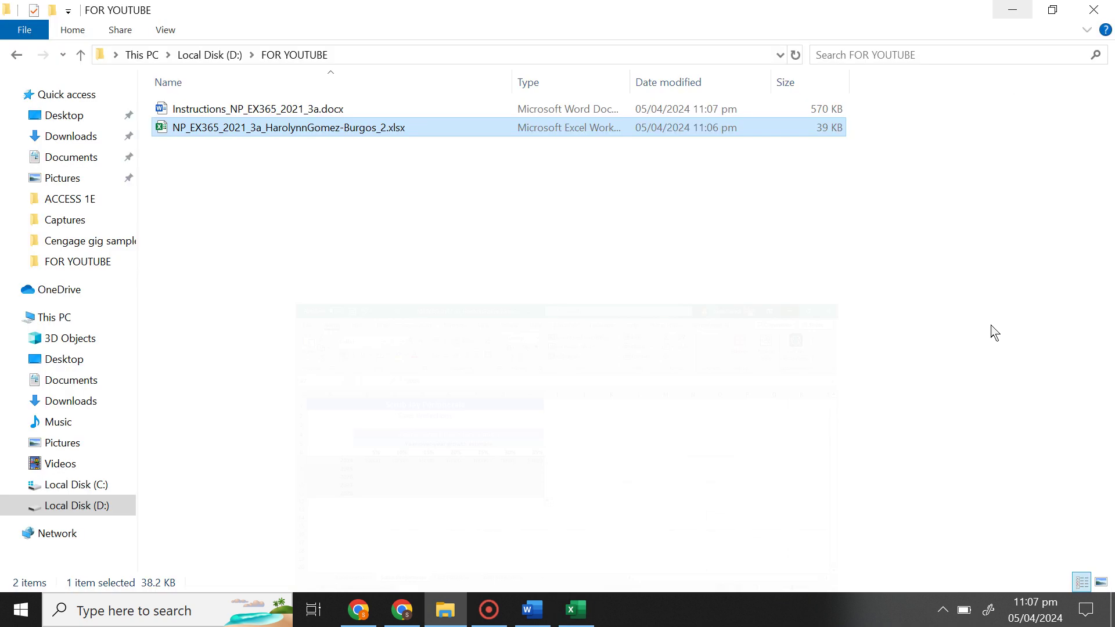
click(944, 613)
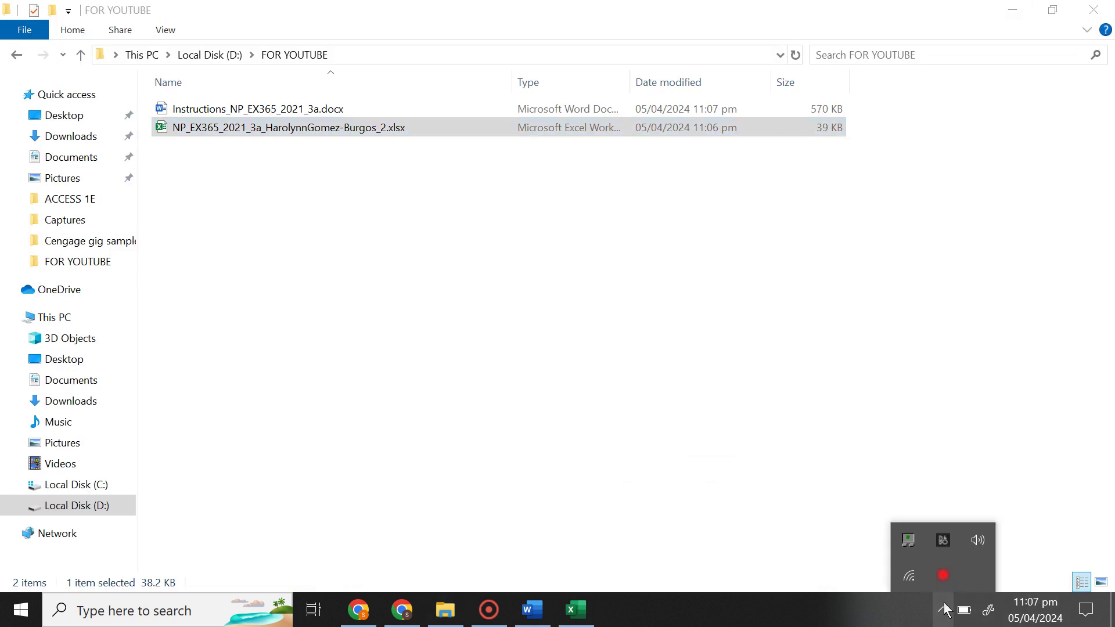
click(946, 566)
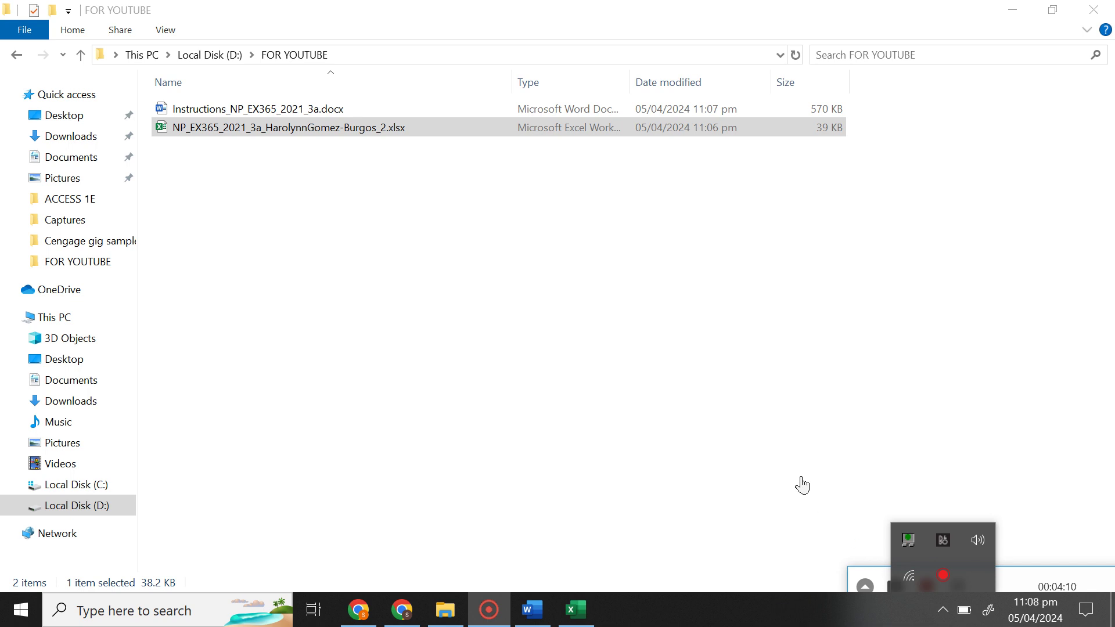
click(1005, 564)
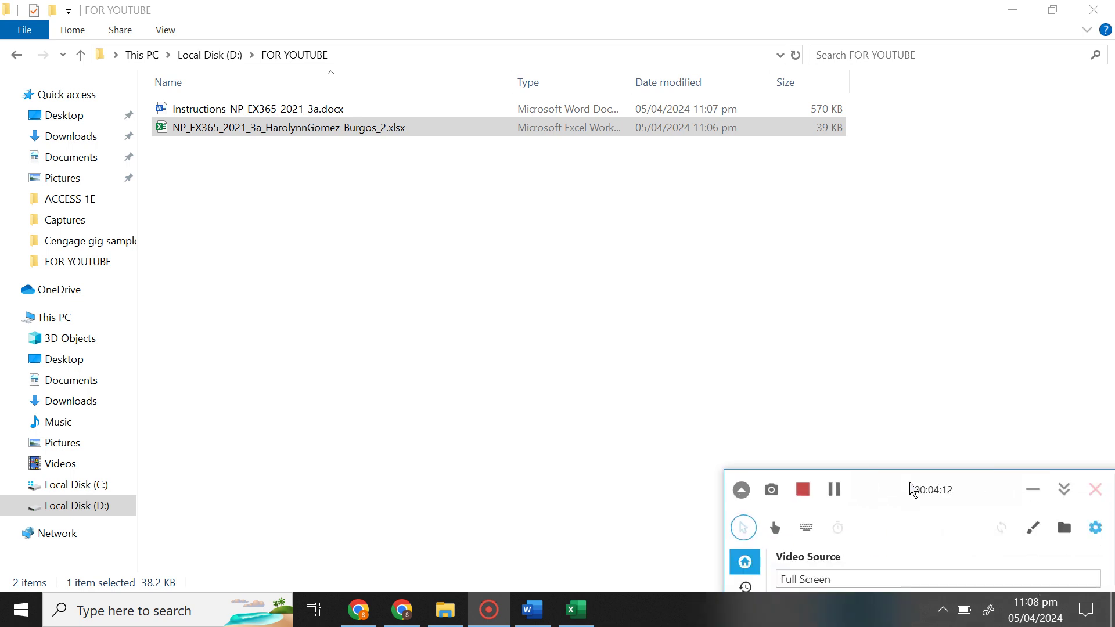